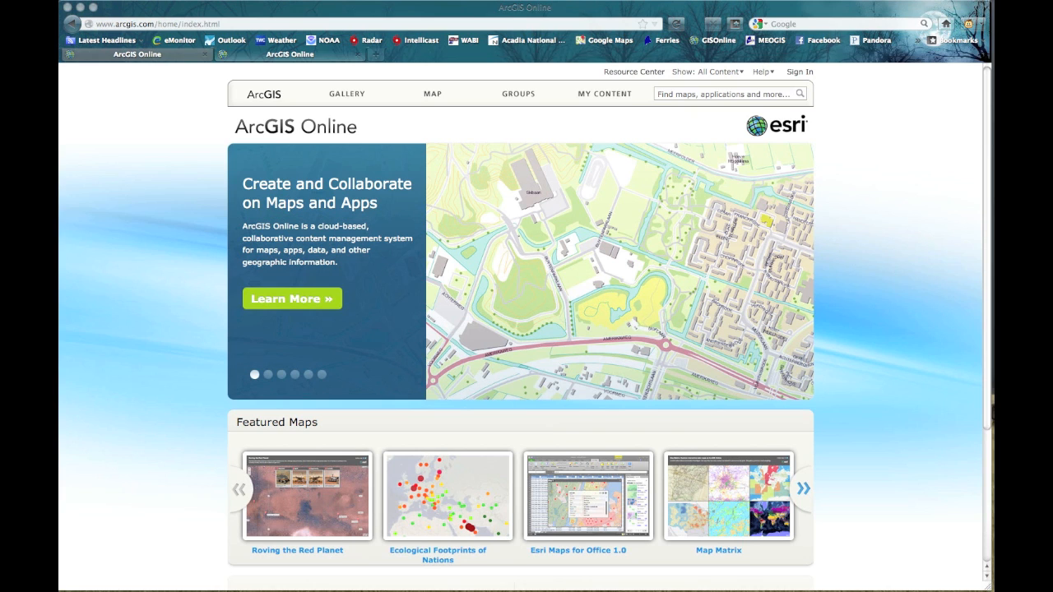
View the form for creating a personal account, close it, and open the signed-in account's profile page.
left_click(154, 21)
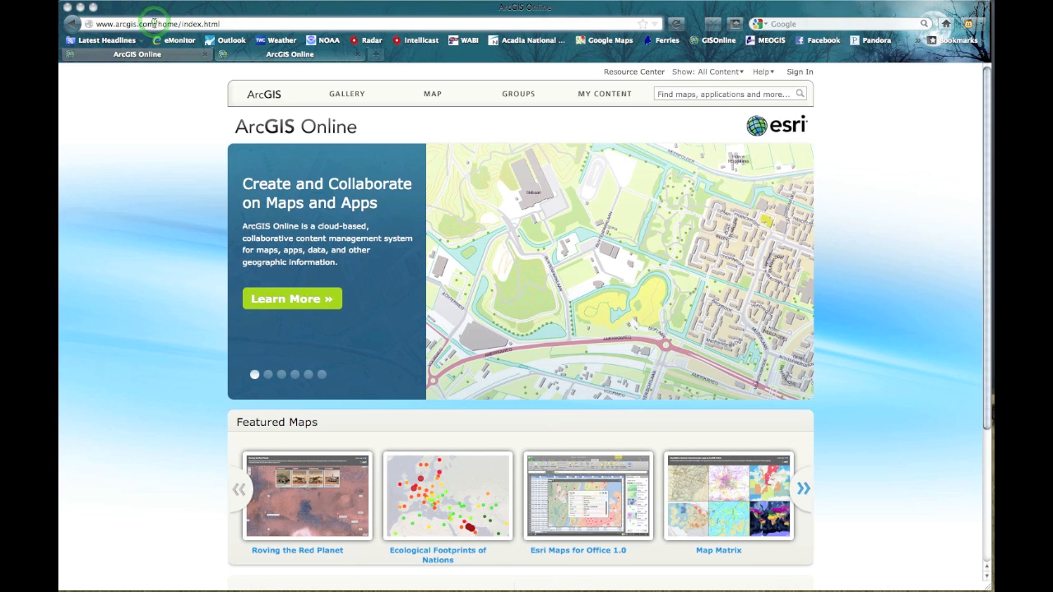
left_click_drag(153, 23, 89, 22)
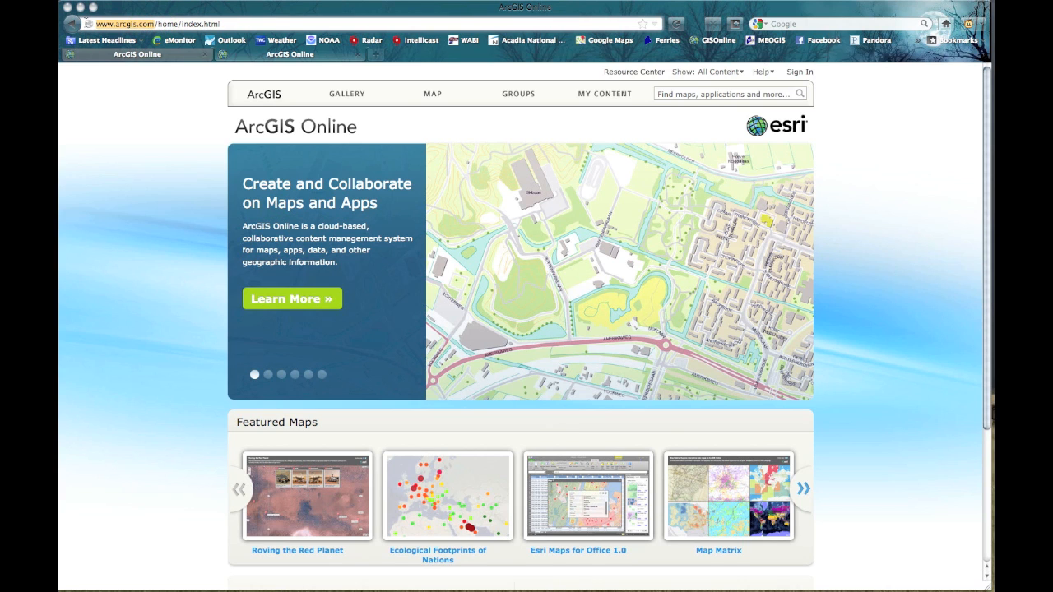
left_click(799, 73)
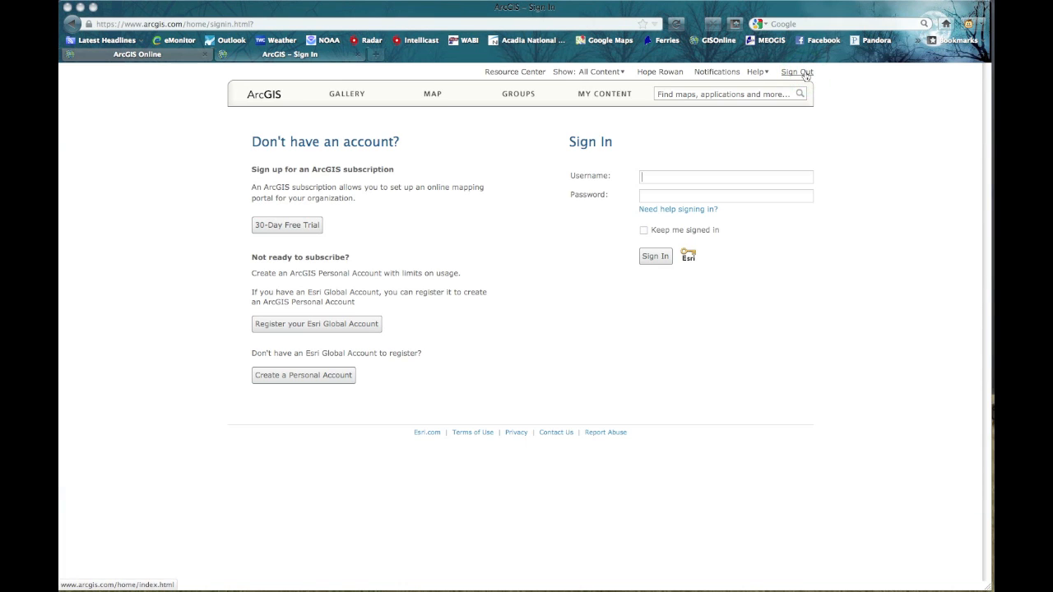
left_click(304, 377)
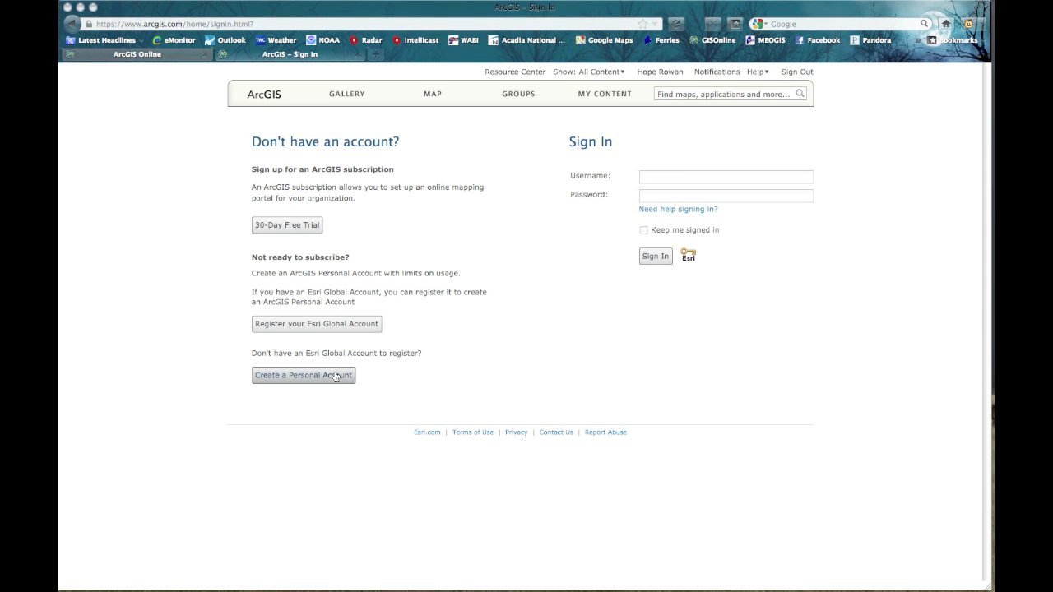
left_click(335, 376)
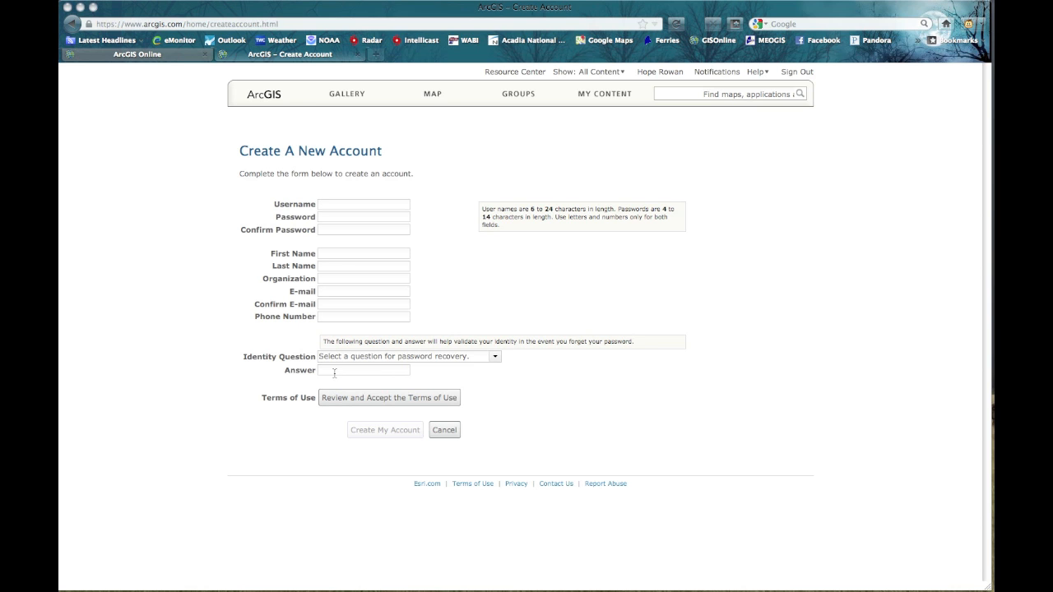
left_click(356, 54)
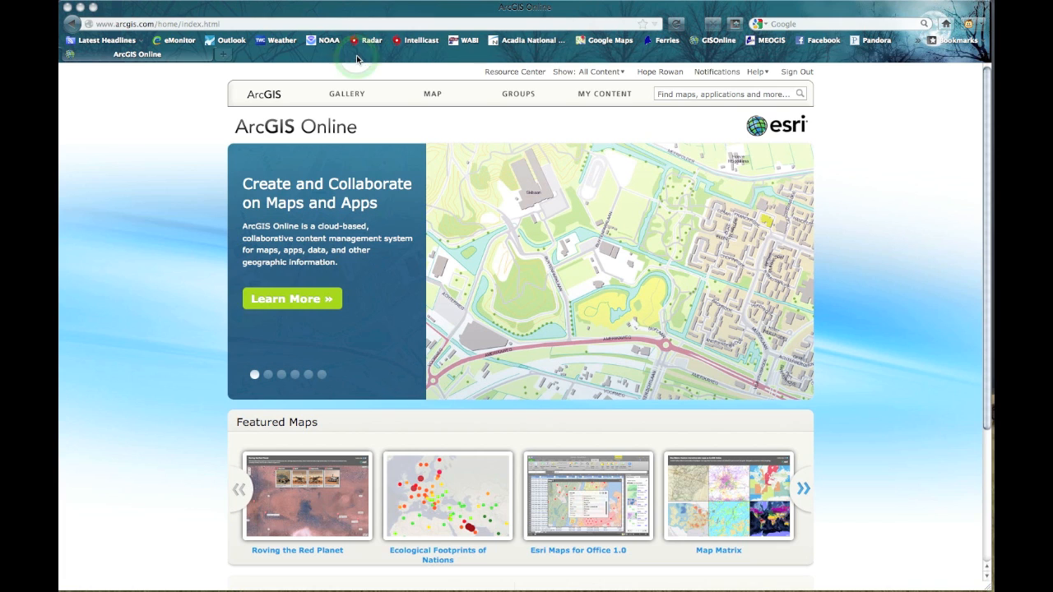
left_click(662, 73)
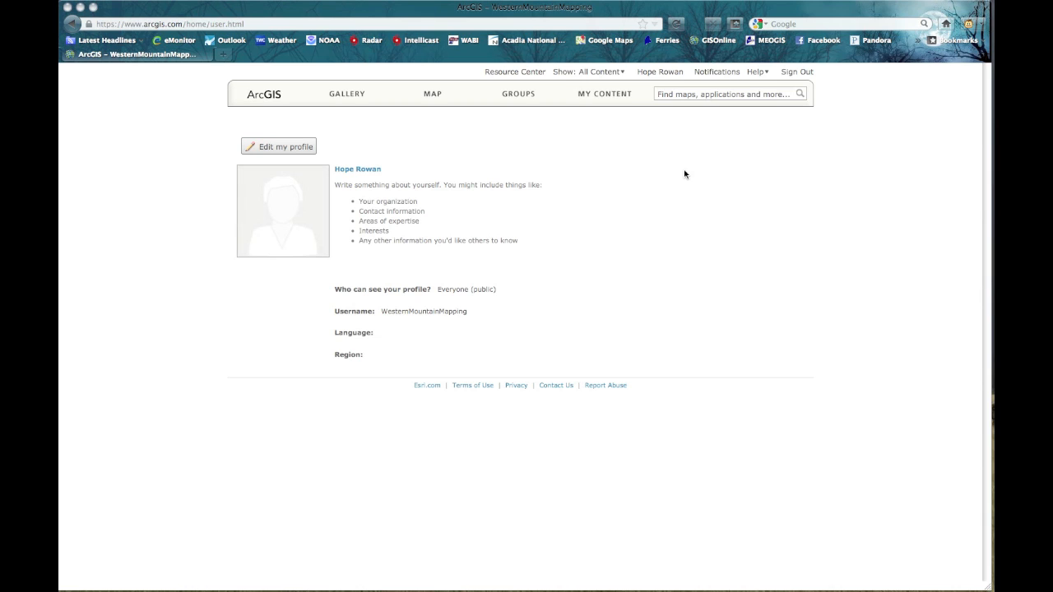
Browse the gallery of featured maps and search for maps about "energy".
left_click(370, 94)
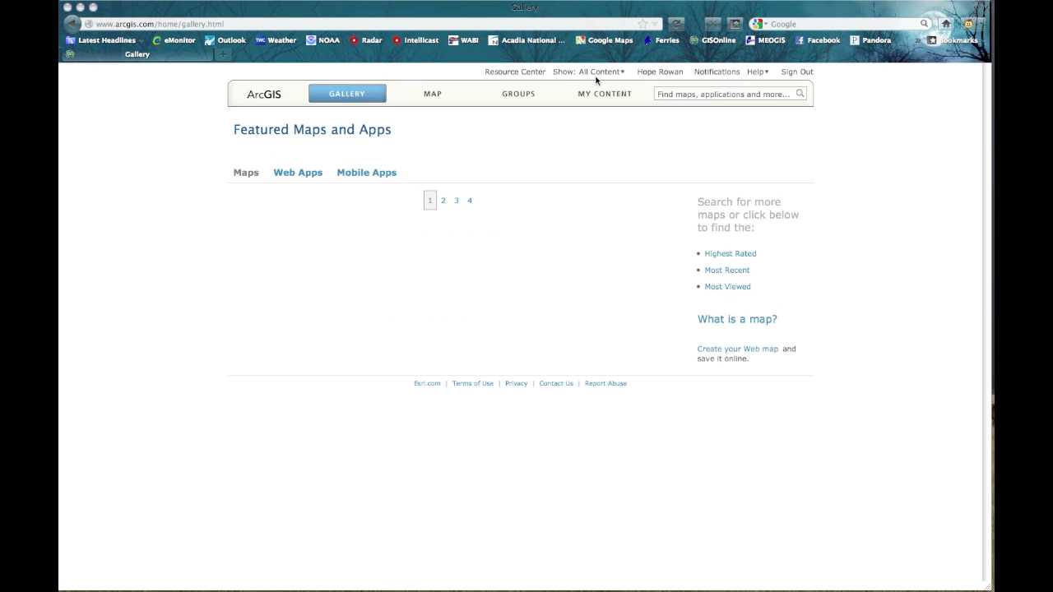
left_click(667, 92)
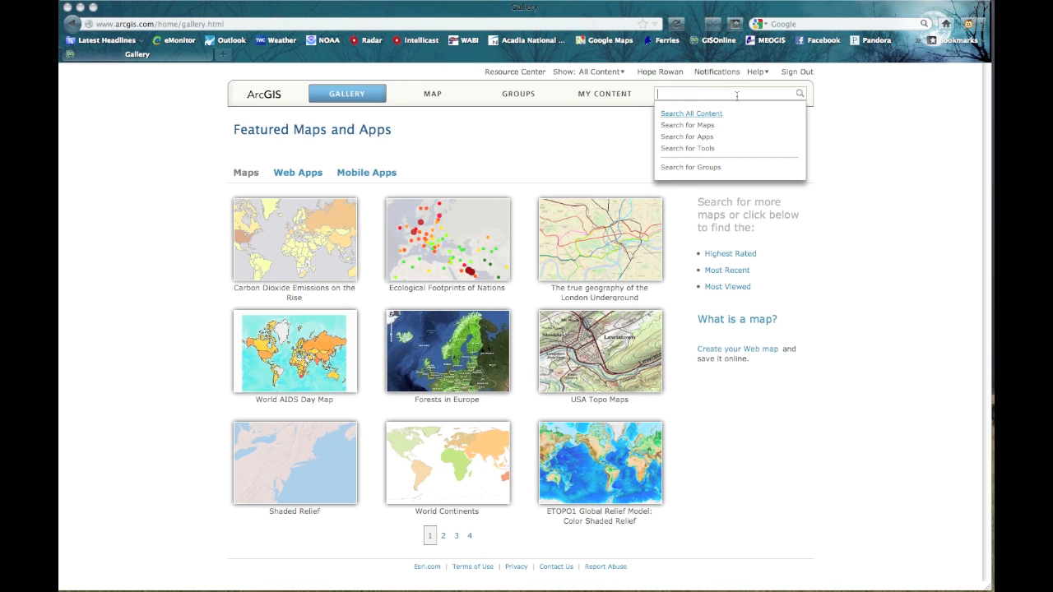
type("energy")
left_click(707, 127)
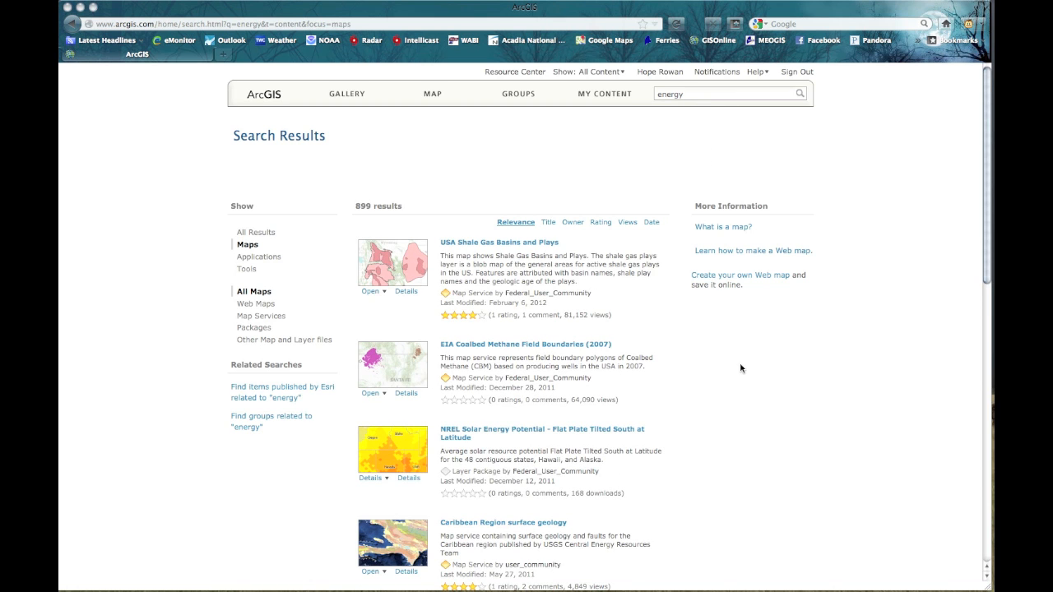
Find the 2011 Renewable Energy Atlas of Alaska among the search results and open it in the ArcGIS.com map viewer.
scroll(740, 368, "down", 2)
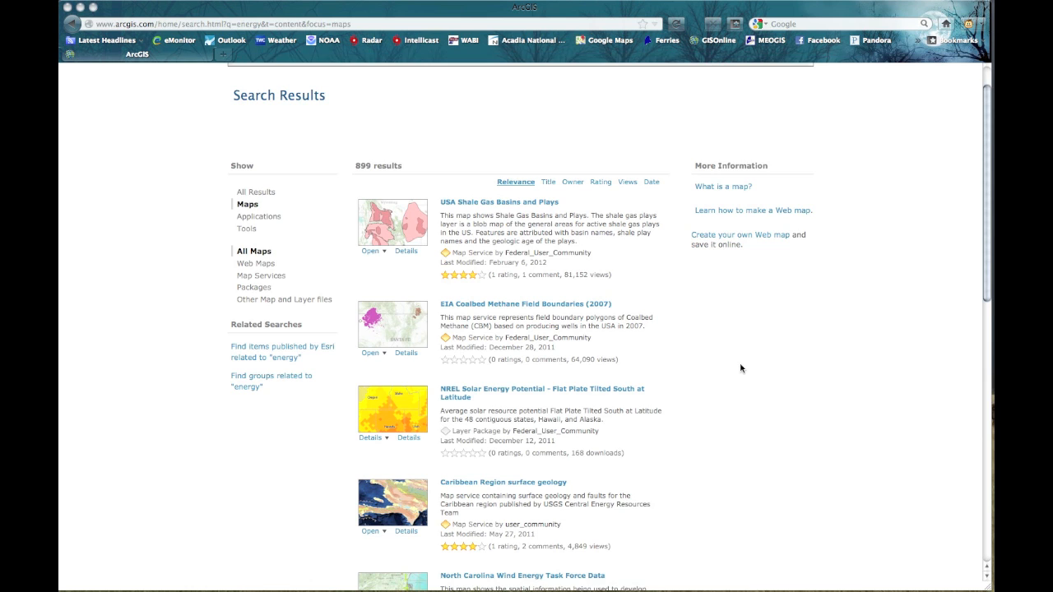
scroll(741, 368, "down", 5)
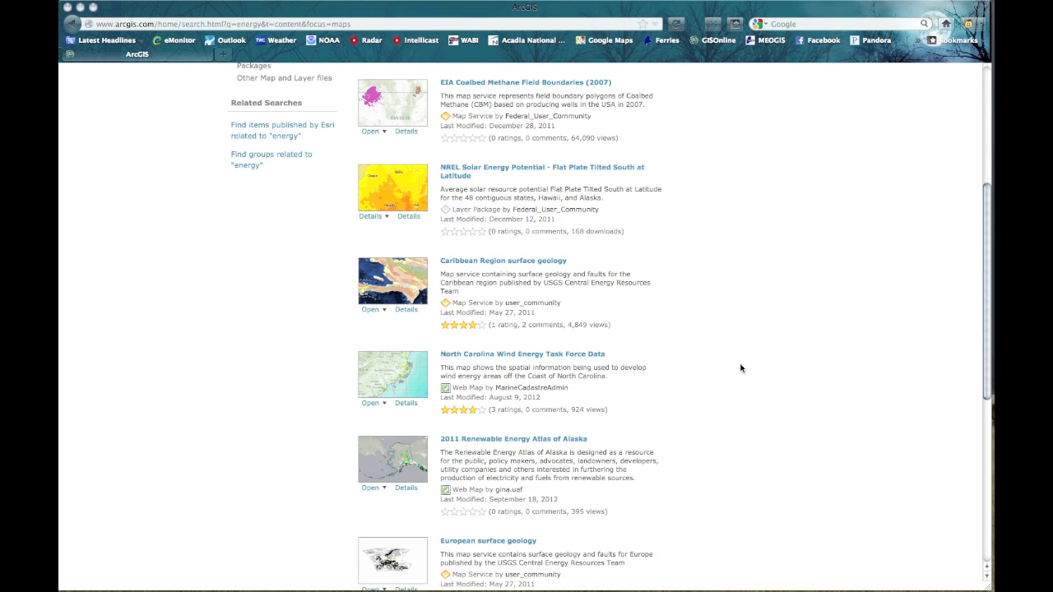
scroll(740, 368, "down", 3)
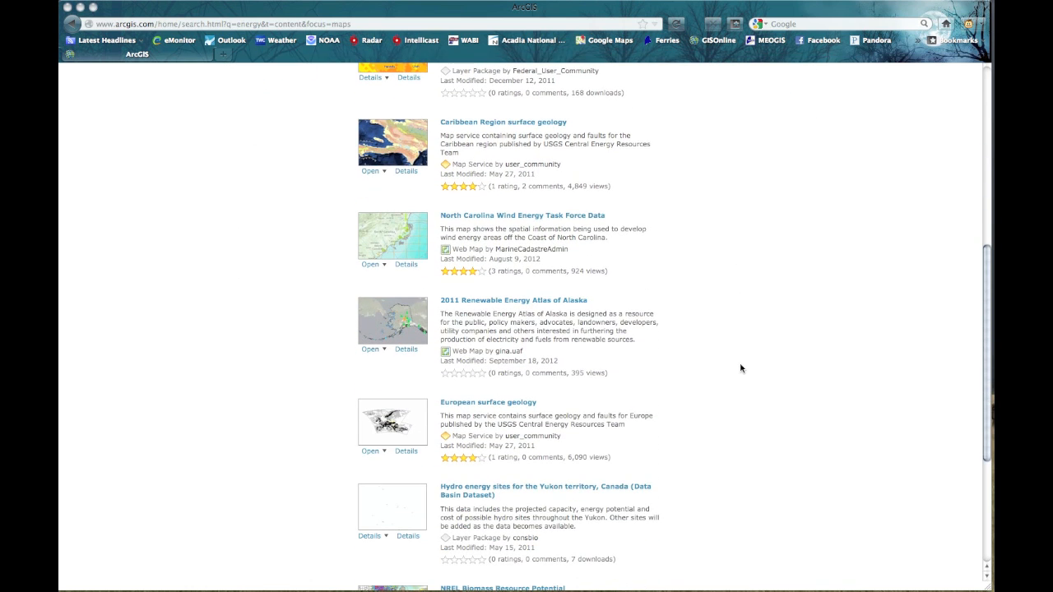
scroll(740, 368, "down", 4)
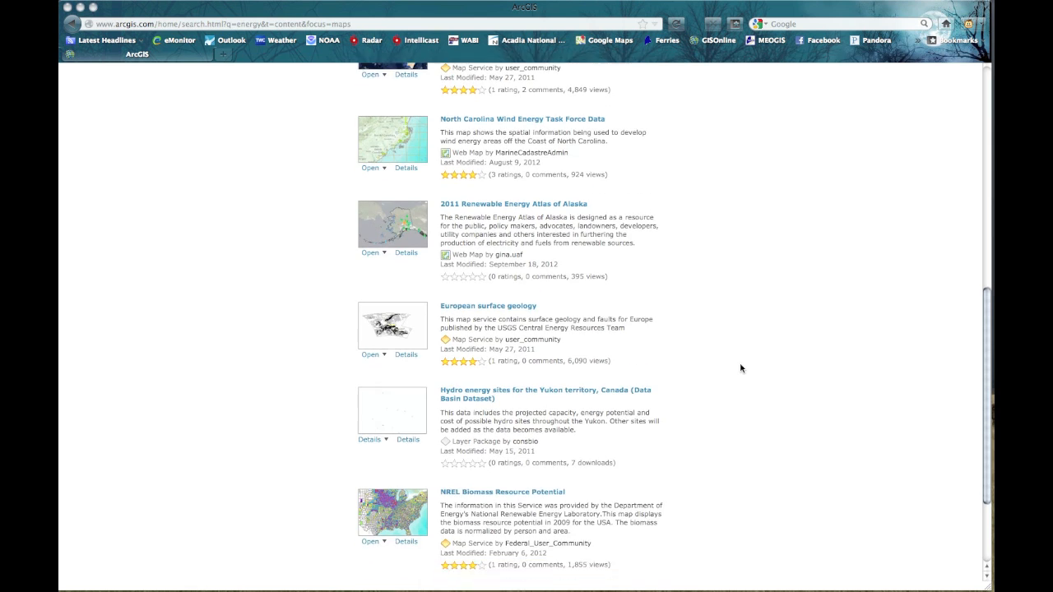
scroll(740, 368, "down", 2)
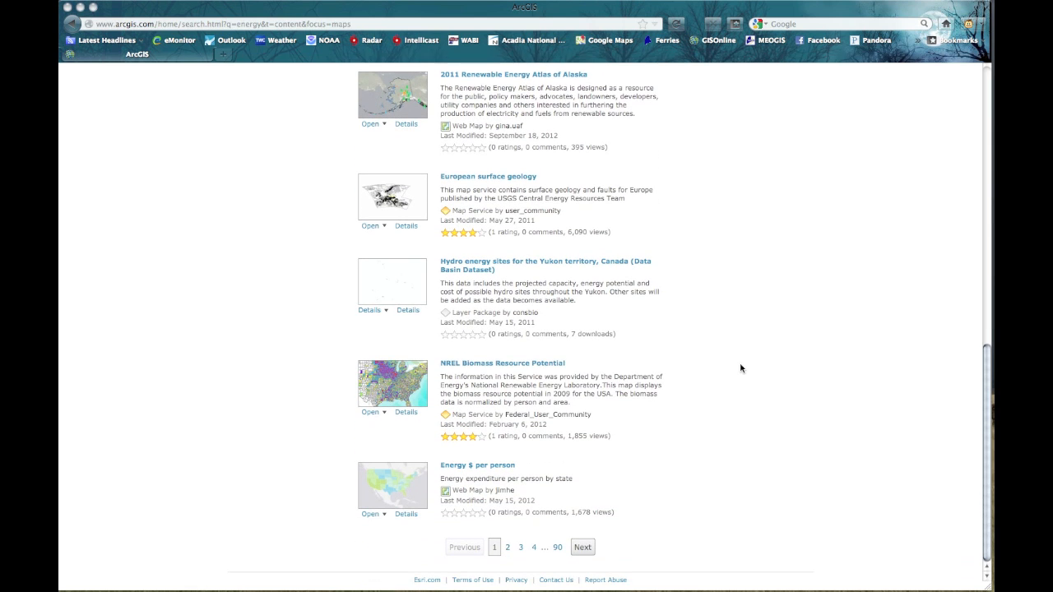
scroll(740, 368, "up", 7)
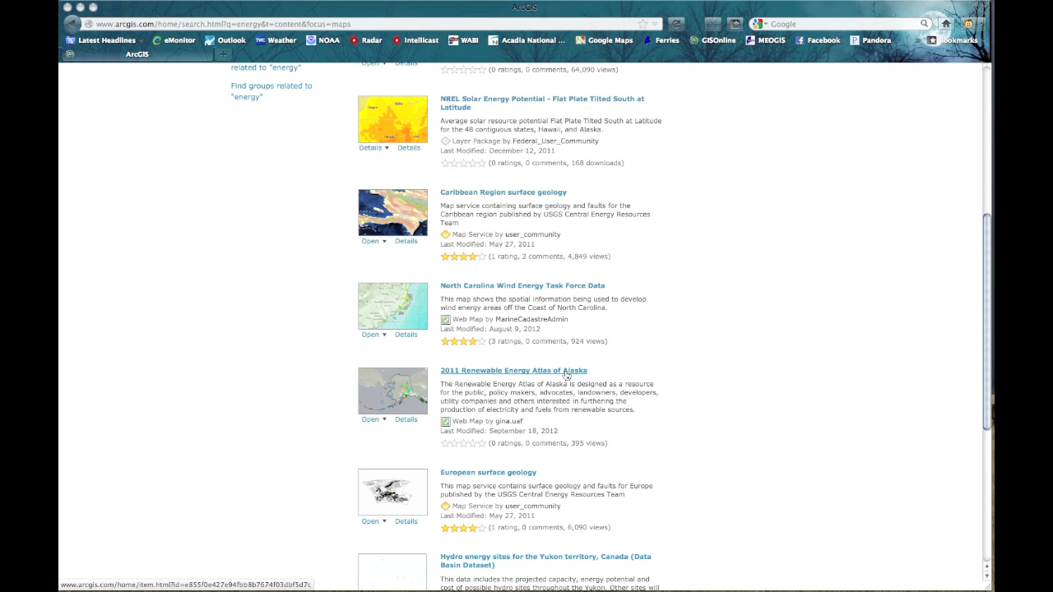
left_click(564, 374)
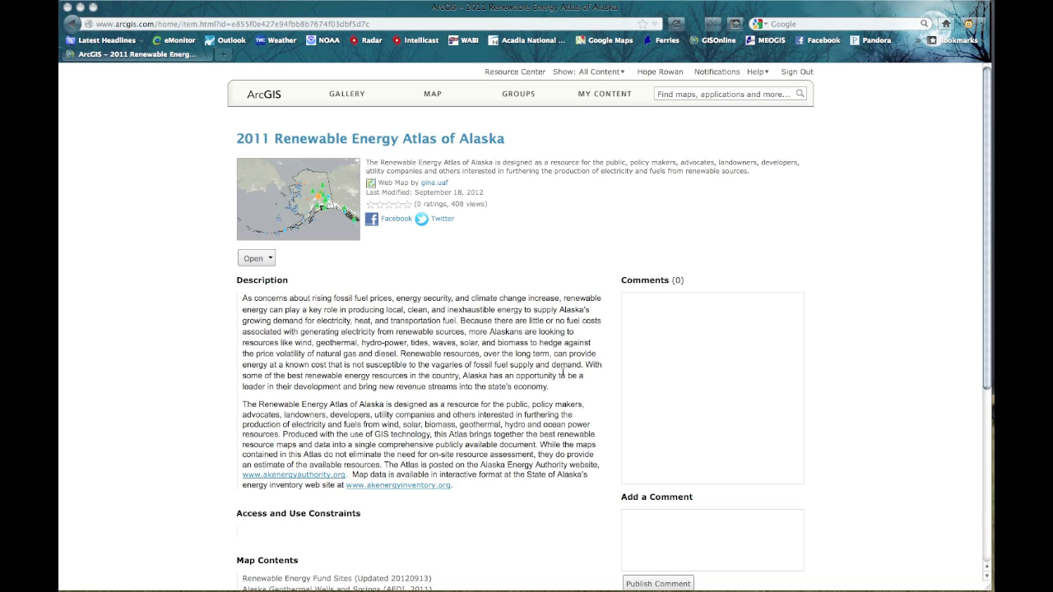
left_click(254, 258)
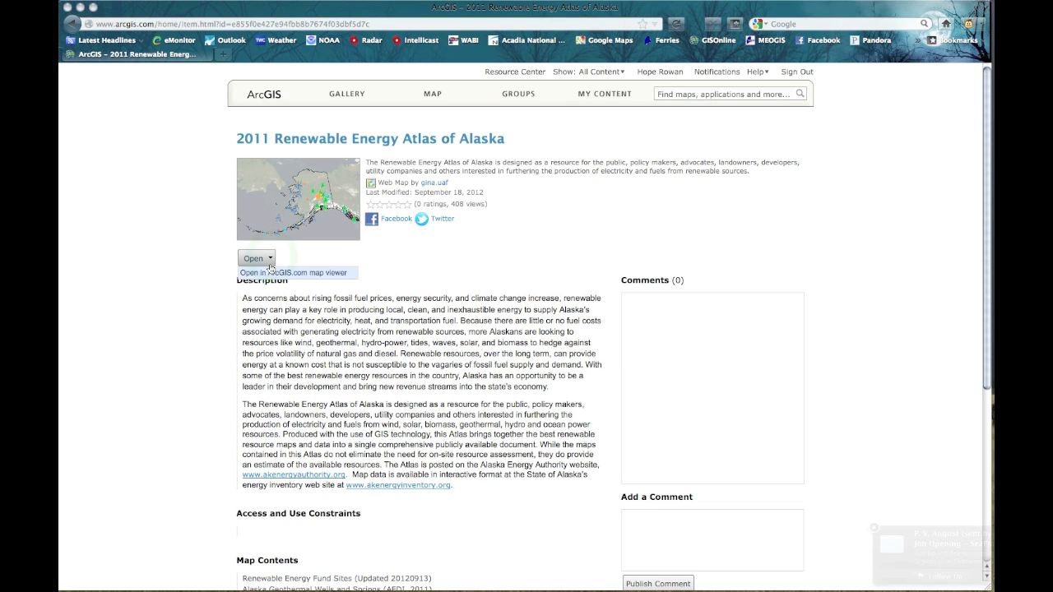
left_click(266, 274)
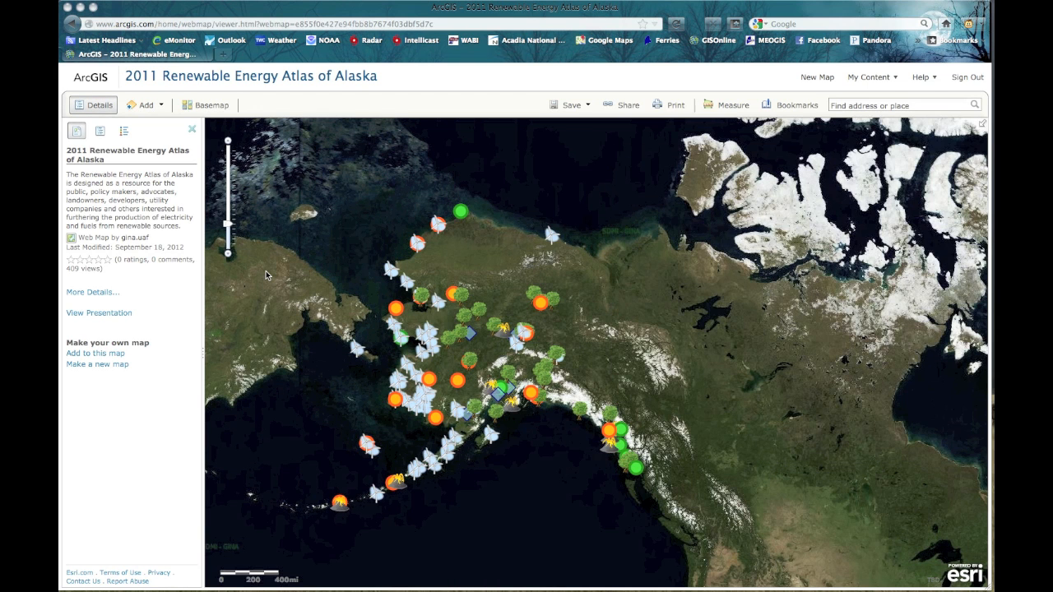
Inspect the attributes of the biomass site on the coast northeast of Kodiak Island and close its pop-up.
left_click_drag(588, 304, 667, 211)
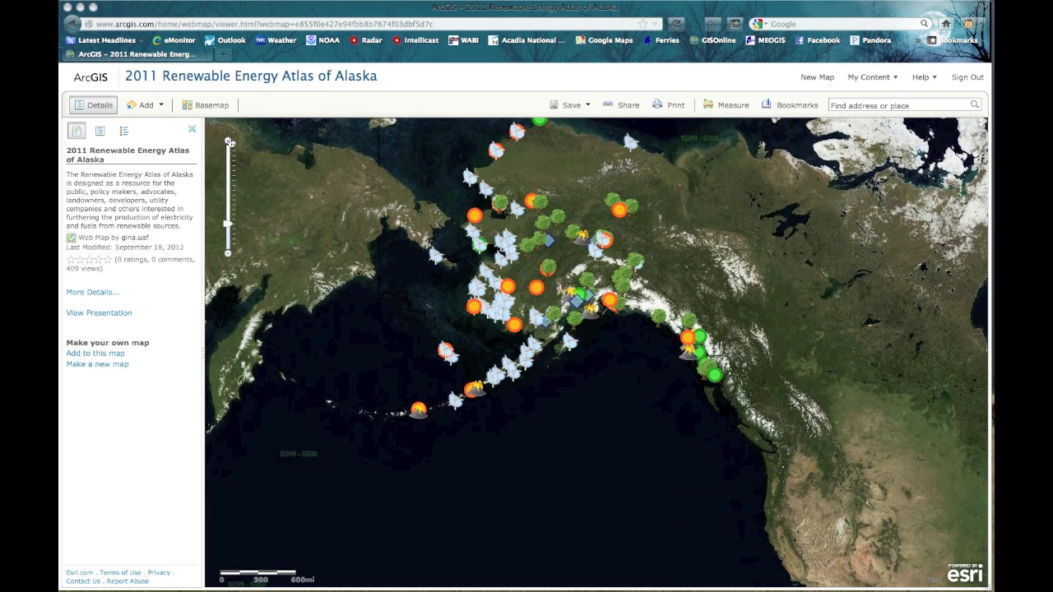
left_click(228, 140)
left_click(229, 209)
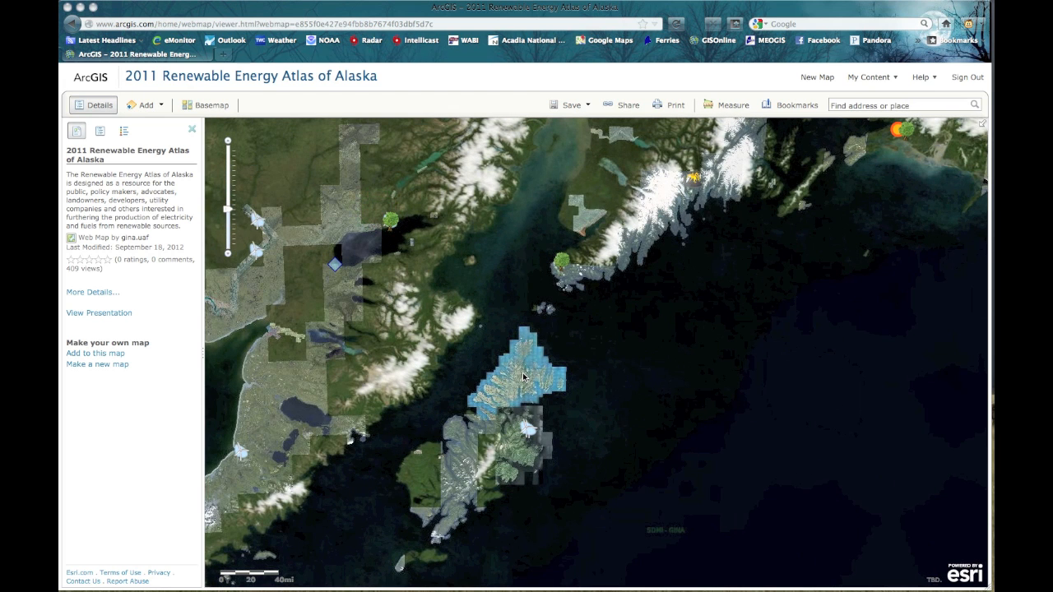
left_click(561, 263)
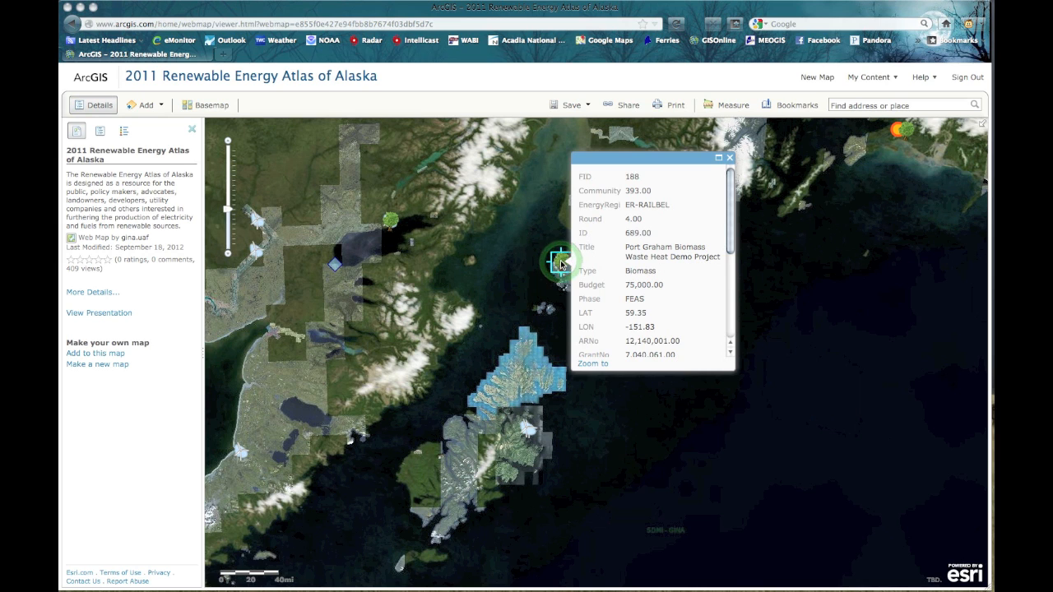
left_click(729, 157)
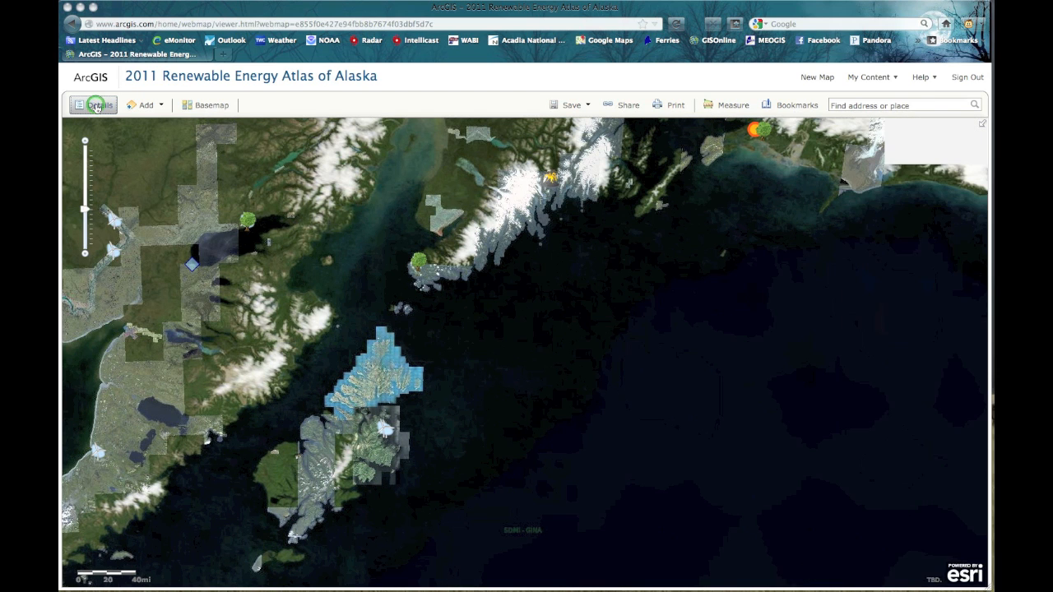
Show the Alaska atlas's details and review its layer contents and legend.
left_click(97, 107)
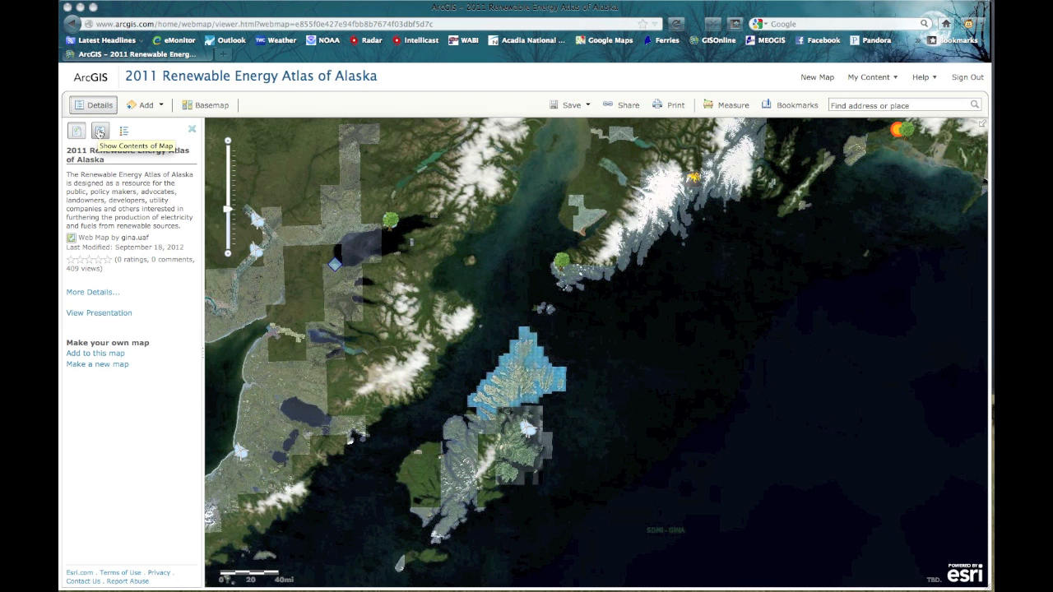
left_click(99, 133)
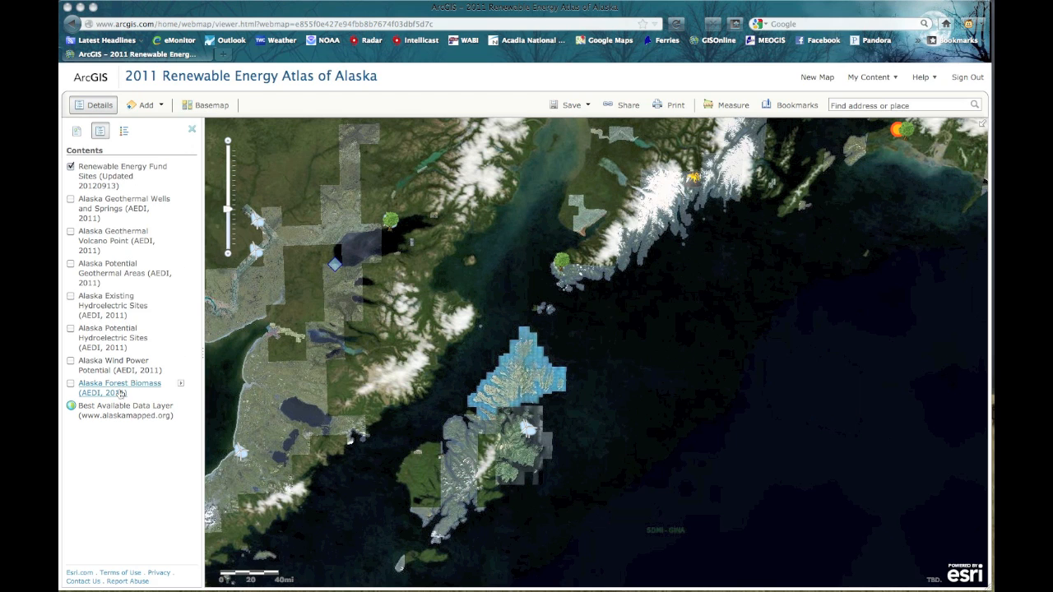
left_click(125, 132)
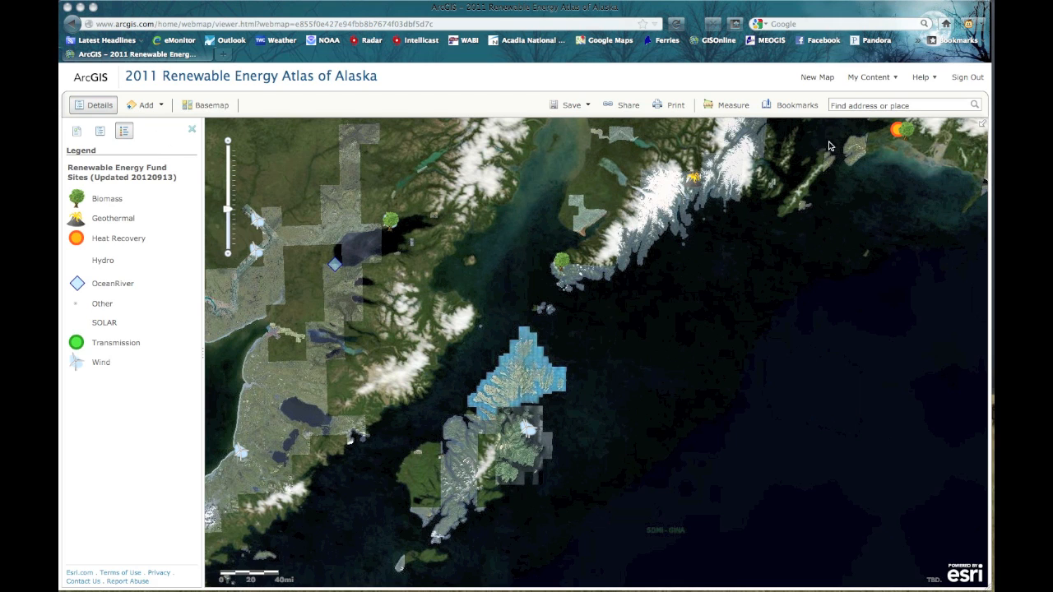
Go to the account's own content and create a new map from there.
left_click(885, 77)
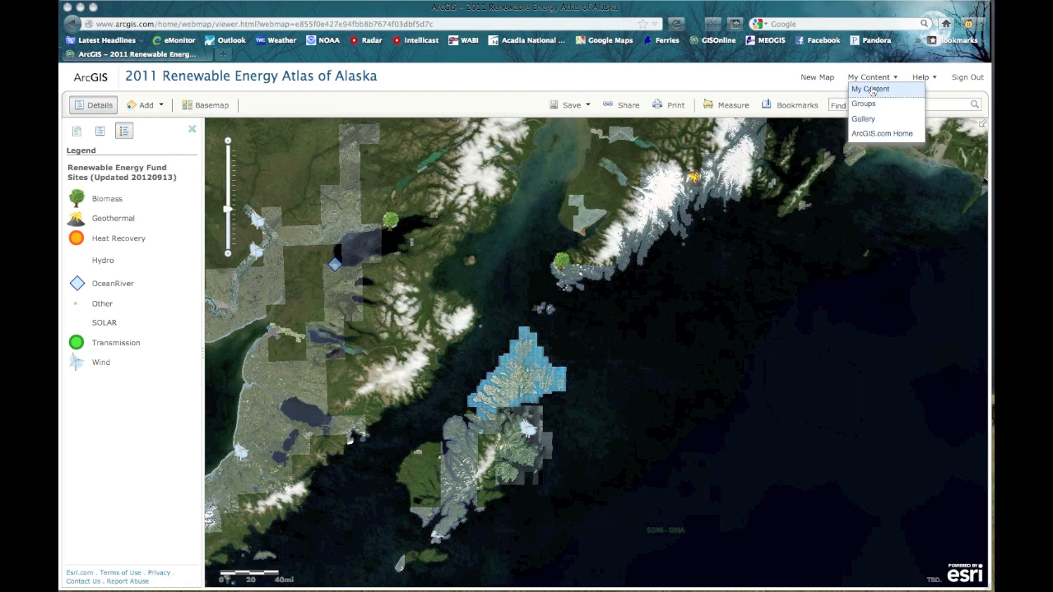
left_click(871, 91)
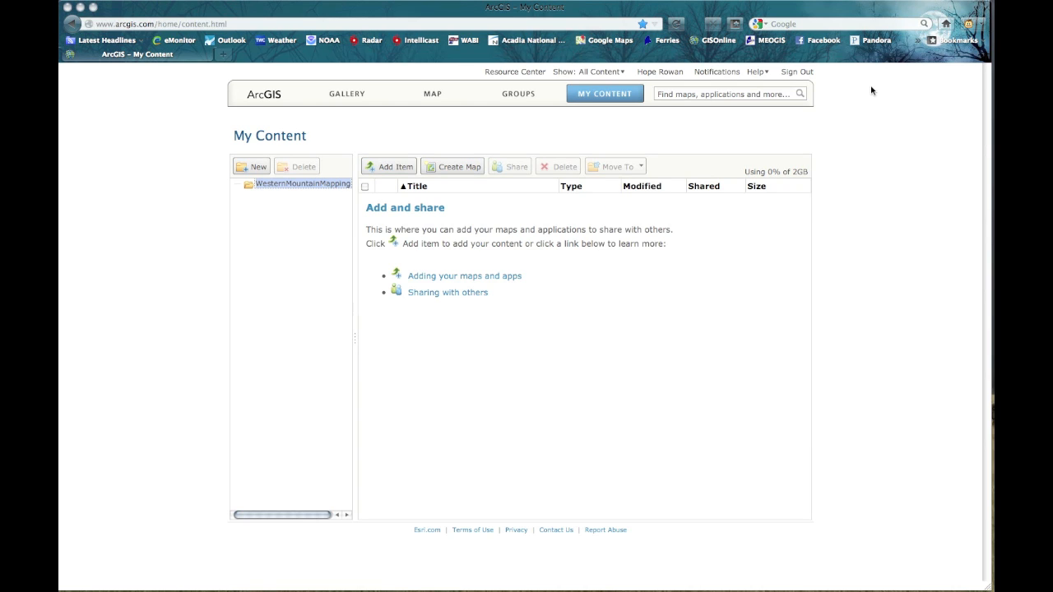
left_click(460, 168)
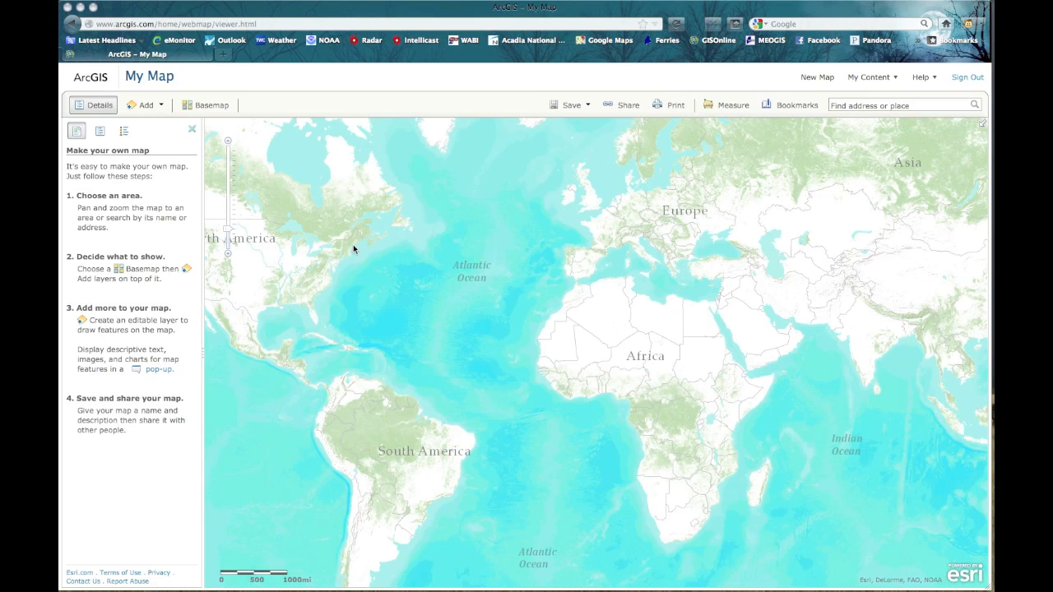
Frame the new map on the eastern United States and Atlantic Canada, from Florida up to Newfoundland.
left_click_drag(349, 246, 529, 270)
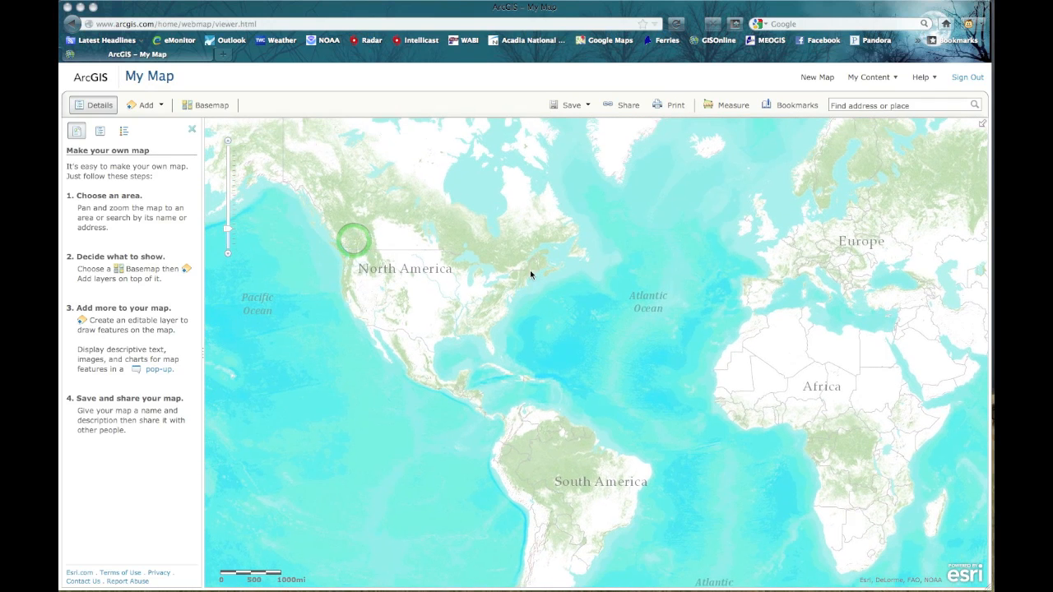
left_click(228, 142)
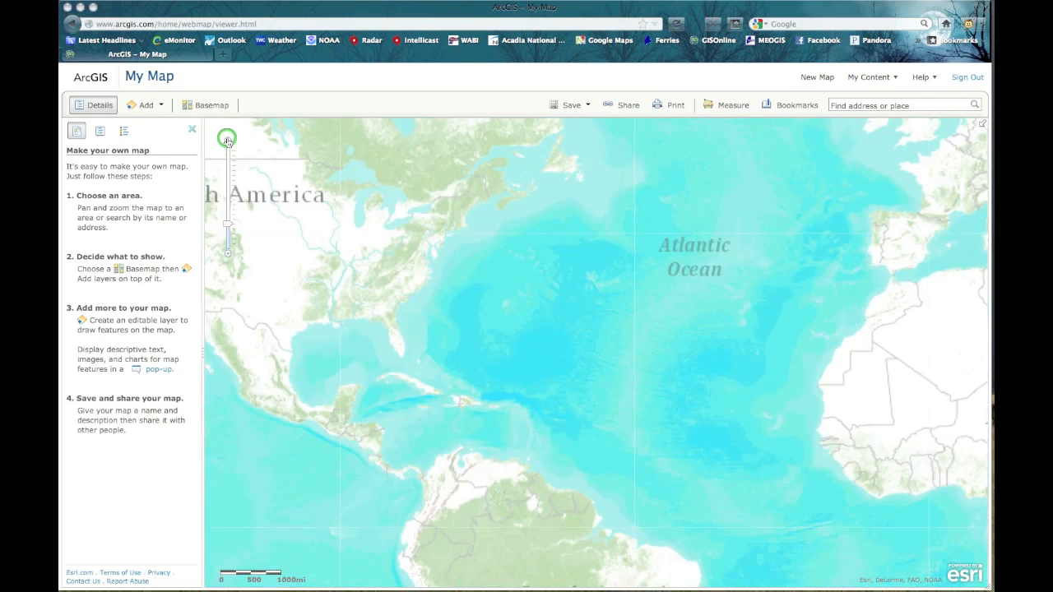
left_click(227, 141)
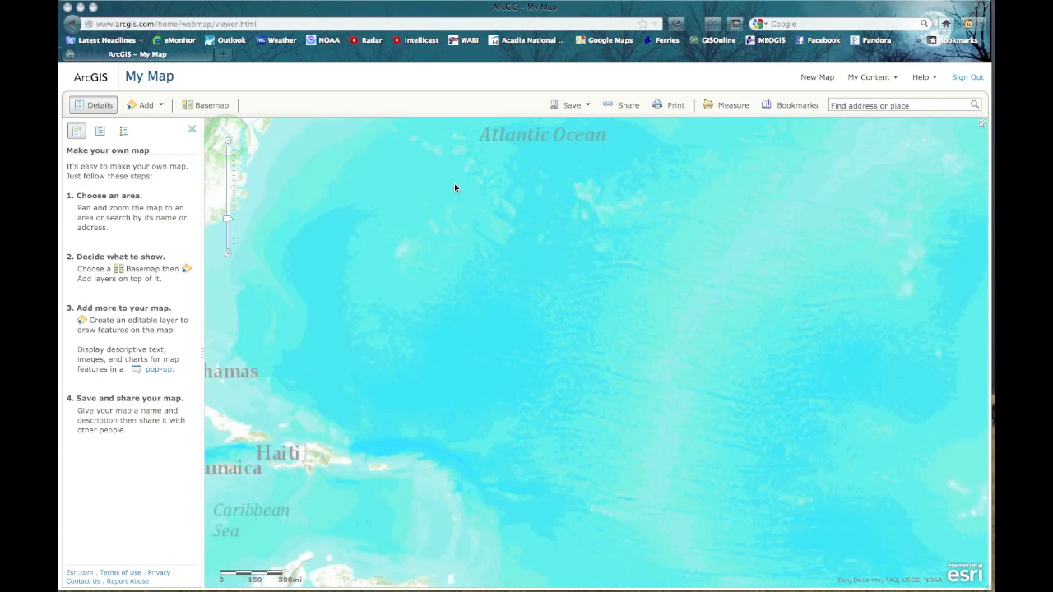
left_click_drag(359, 168, 566, 402)
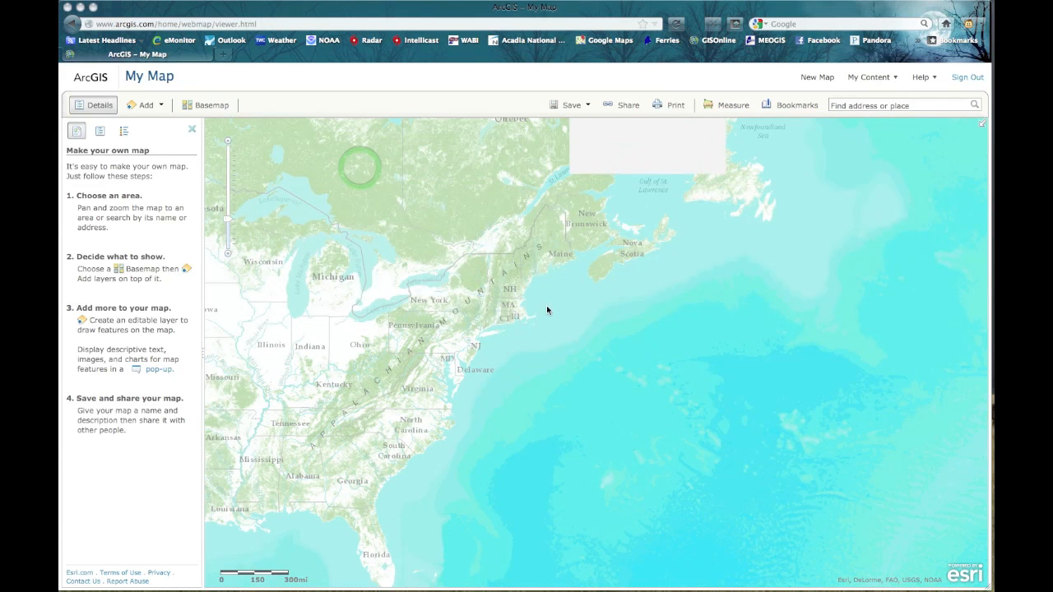
left_click_drag(559, 270, 560, 293)
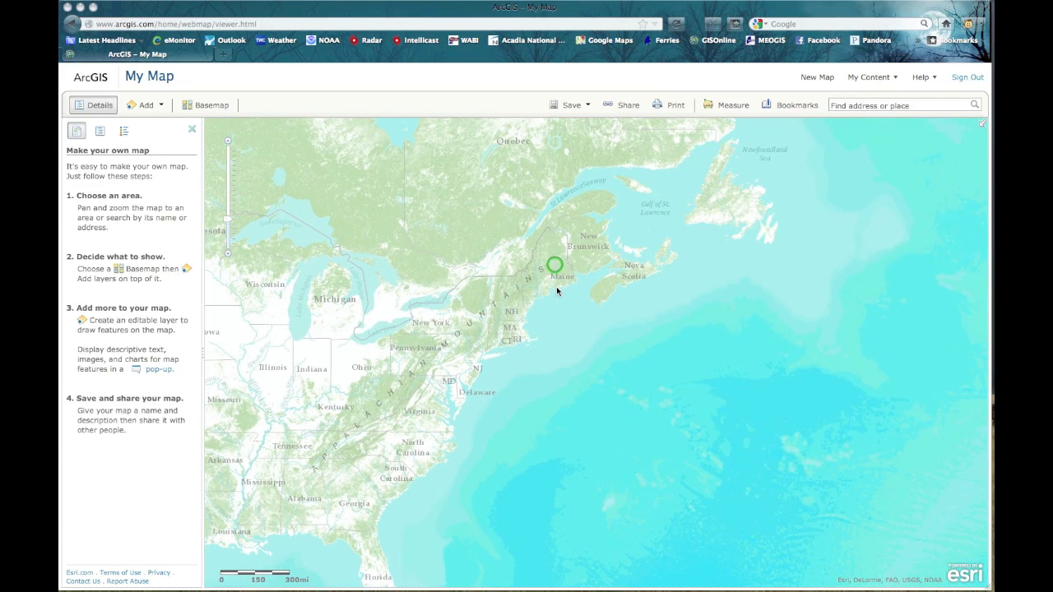
Switch the basemap to Oceans and frame the map closer on the Gulf of Maine.
left_click(225, 107)
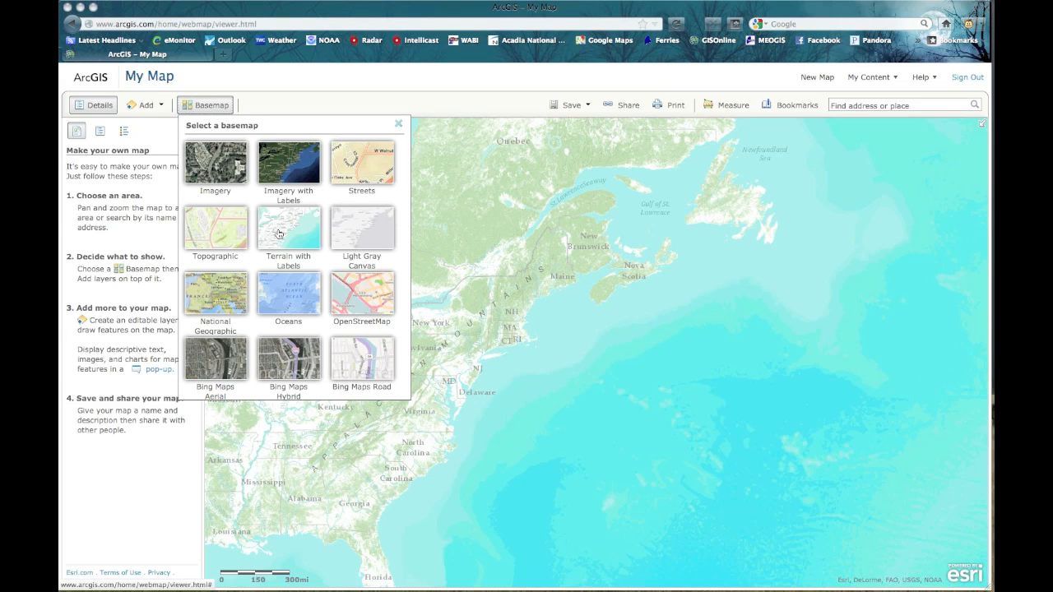
left_click(288, 298)
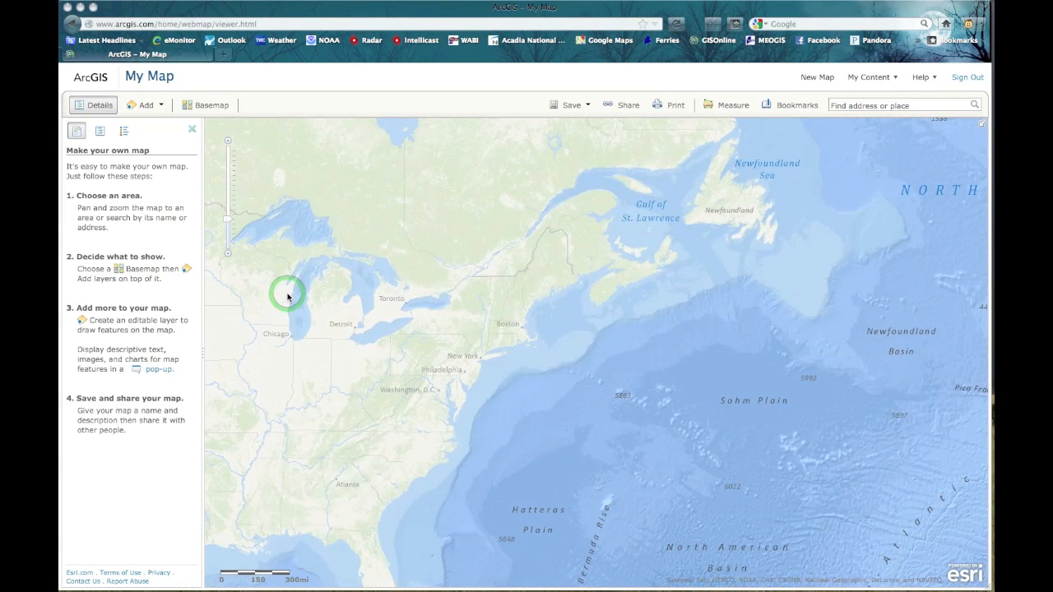
left_click(229, 141)
left_click(228, 142)
left_click_drag(458, 157, 587, 353)
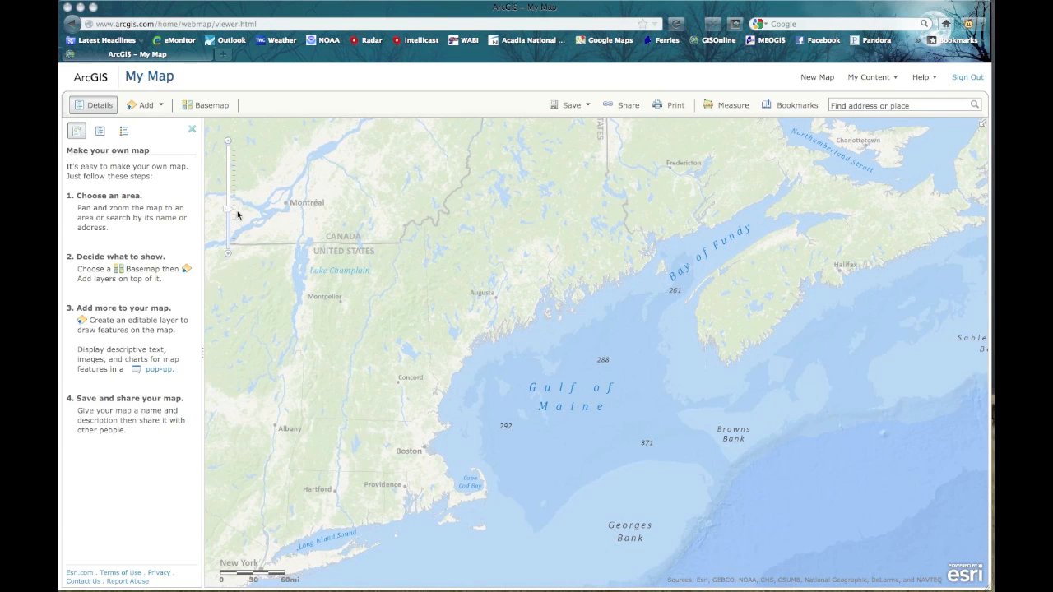
Search ArcGIS Online for "maine boat" layers and add Boat Launches in Maine to the map.
left_click(162, 105)
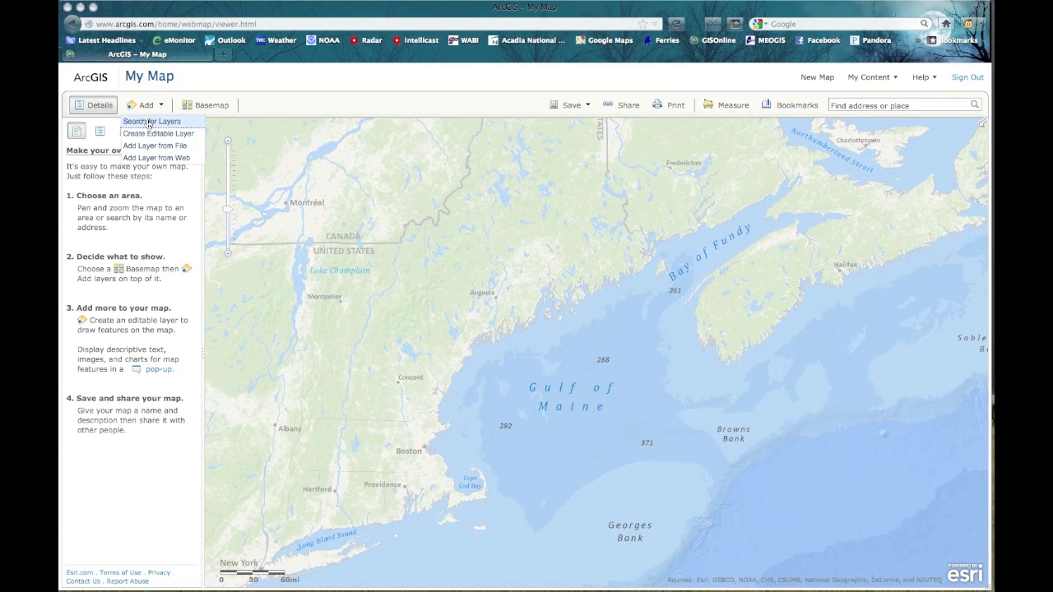
left_click(149, 123)
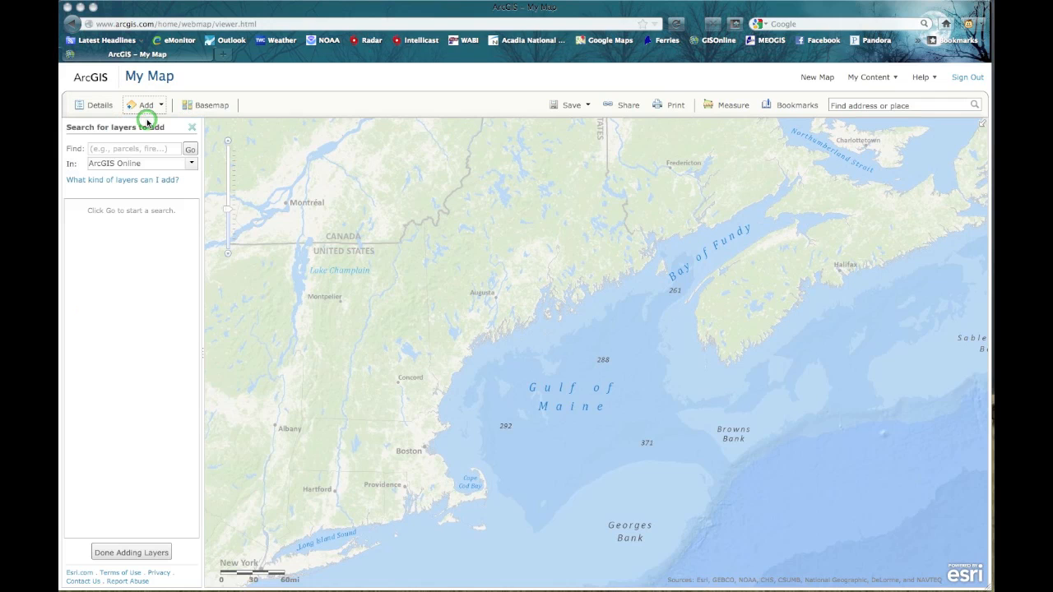
left_click(129, 148)
type("maine boat")
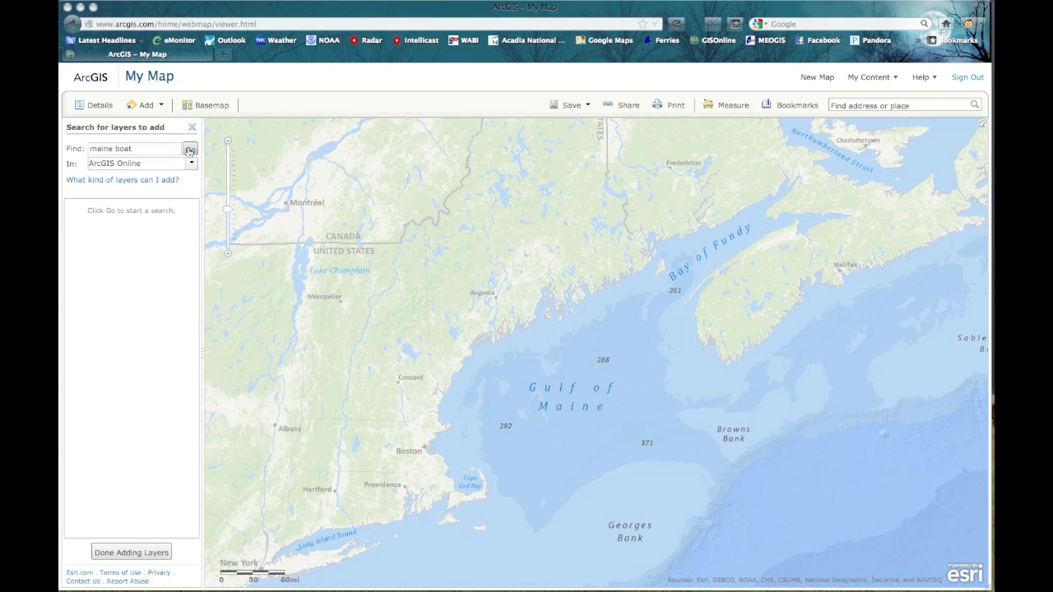
left_click(189, 149)
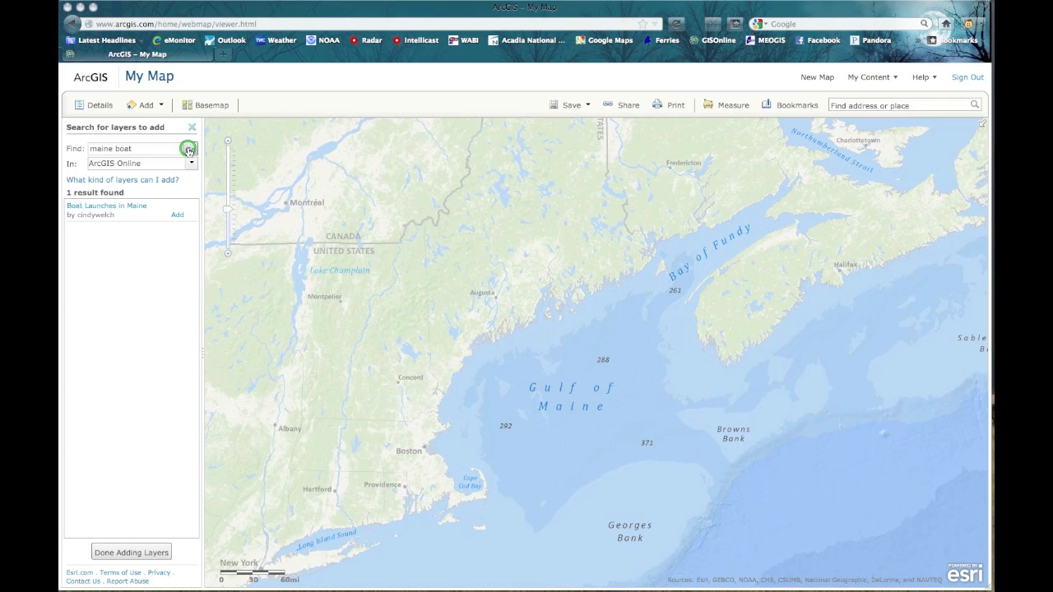
left_click(178, 217)
Import the zipped shapefile BarHarbor_Porcupines_Aug2012.zip from the desktop's AGO_intro/shps folder as a map layer.
left_click(162, 110)
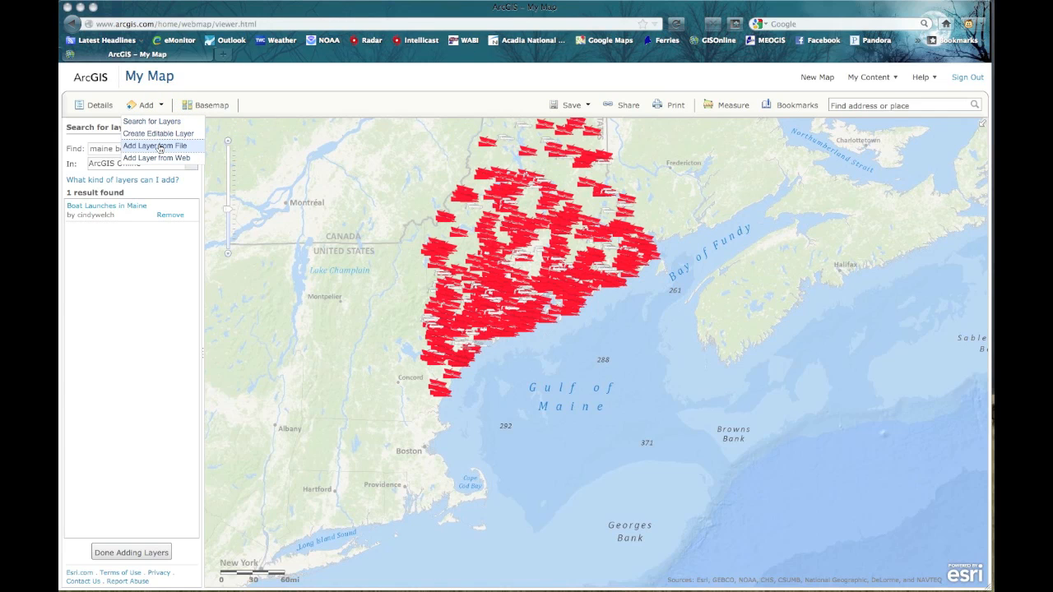
left_click(161, 146)
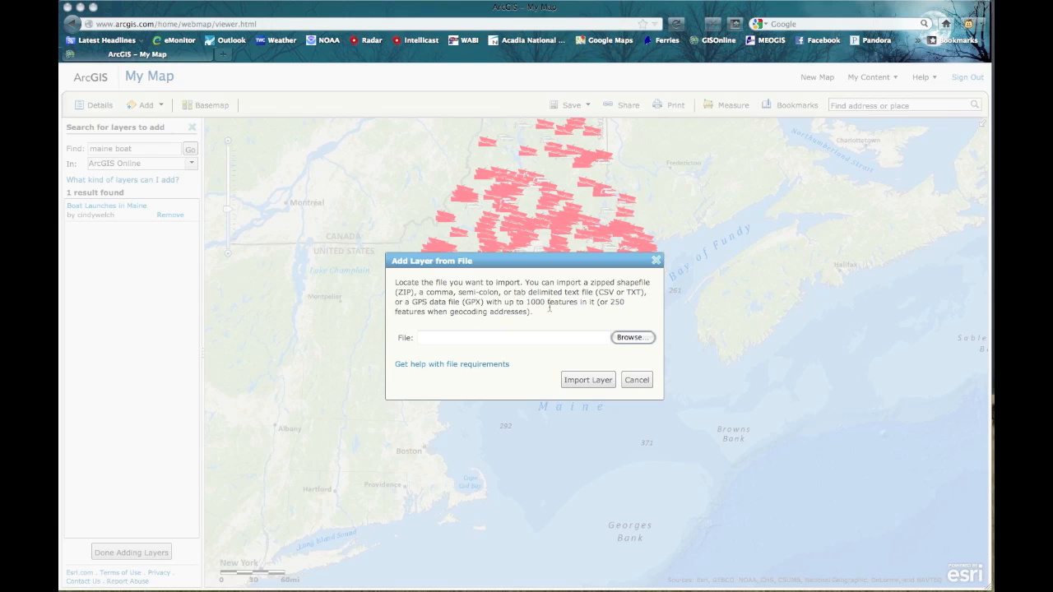
left_click(630, 338)
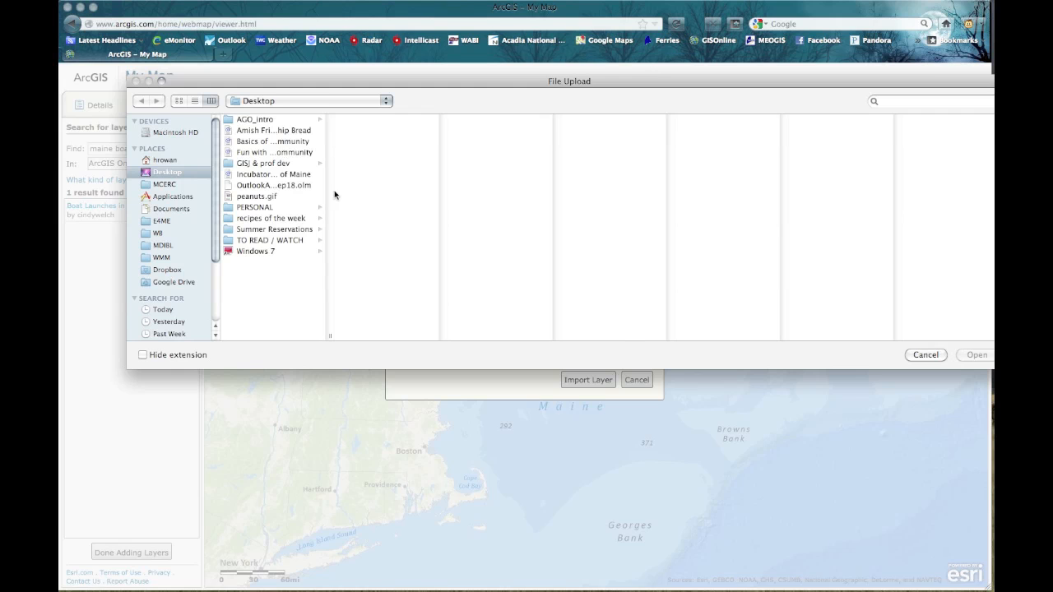
left_click(255, 119)
left_click(358, 163)
left_click_drag(557, 335, 649, 334)
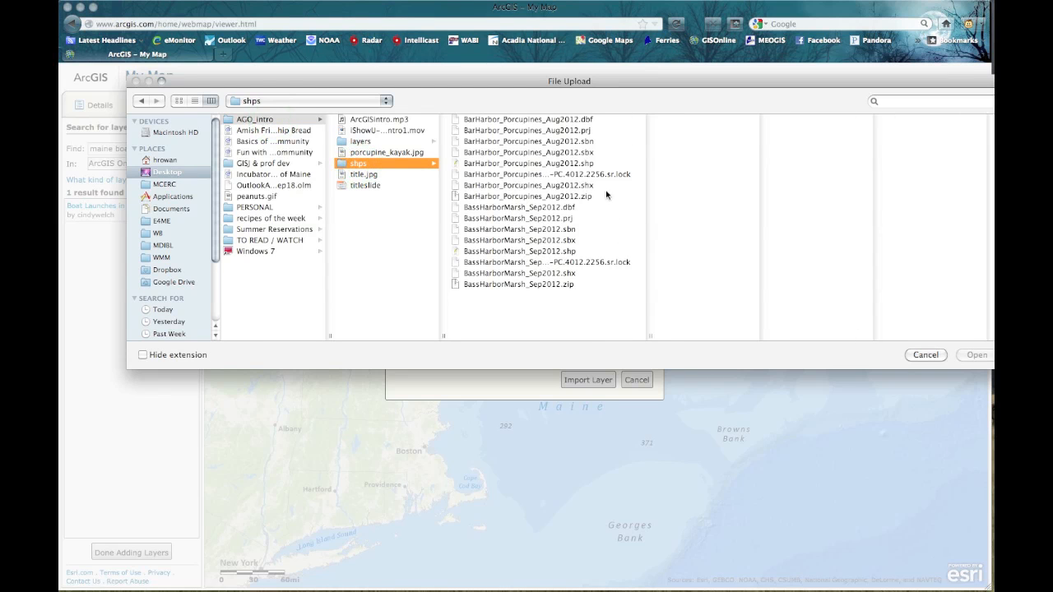
left_click(584, 197)
left_click(964, 355)
left_click(588, 407)
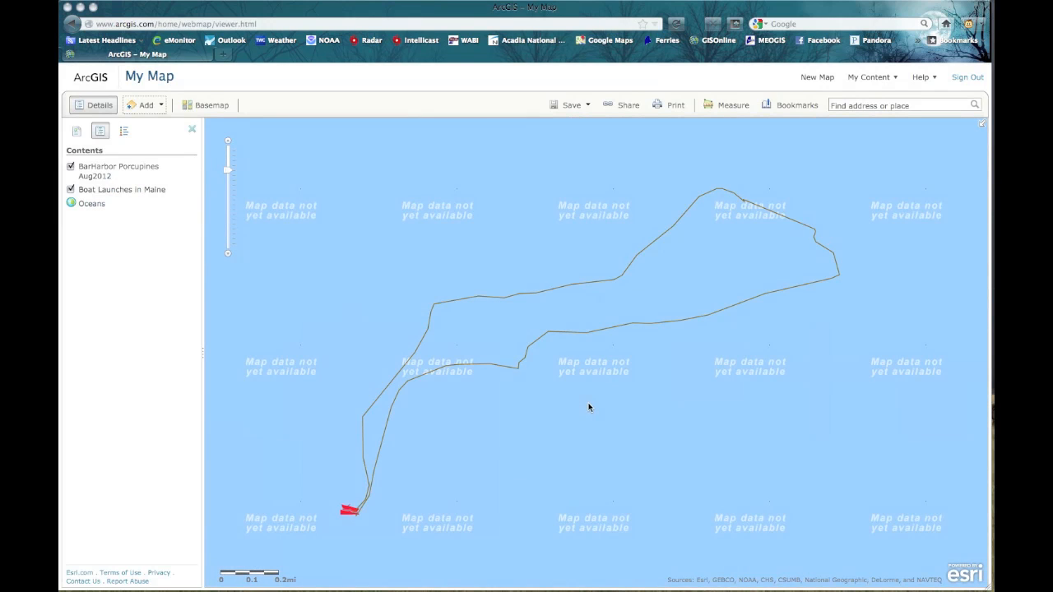
Open the symbol editor for the BarHarbor Porcupines Aug2012 layer, using a single symbol for the whole layer.
left_click(229, 256)
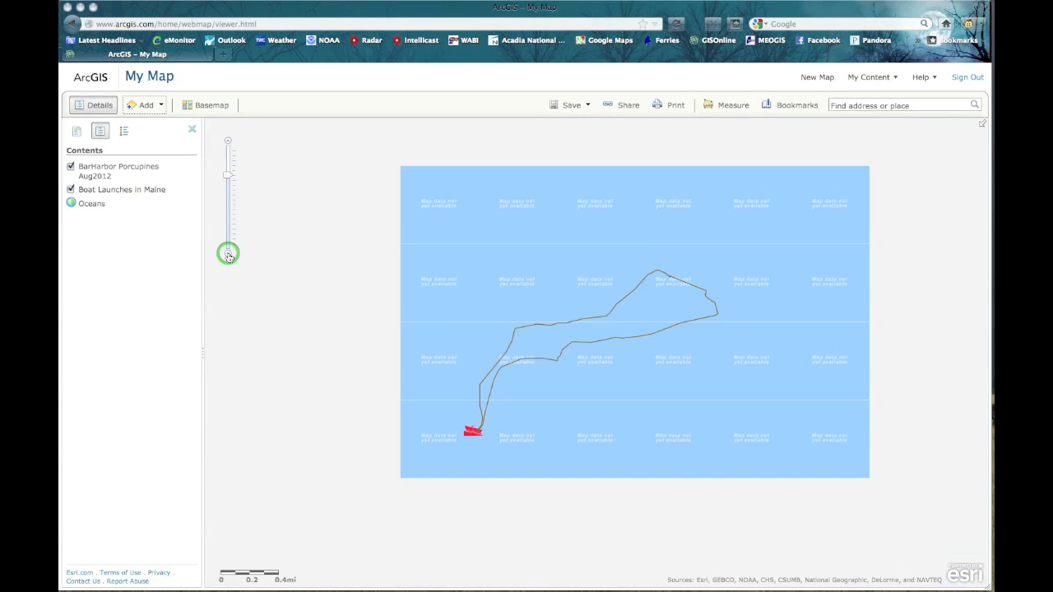
left_click(229, 256)
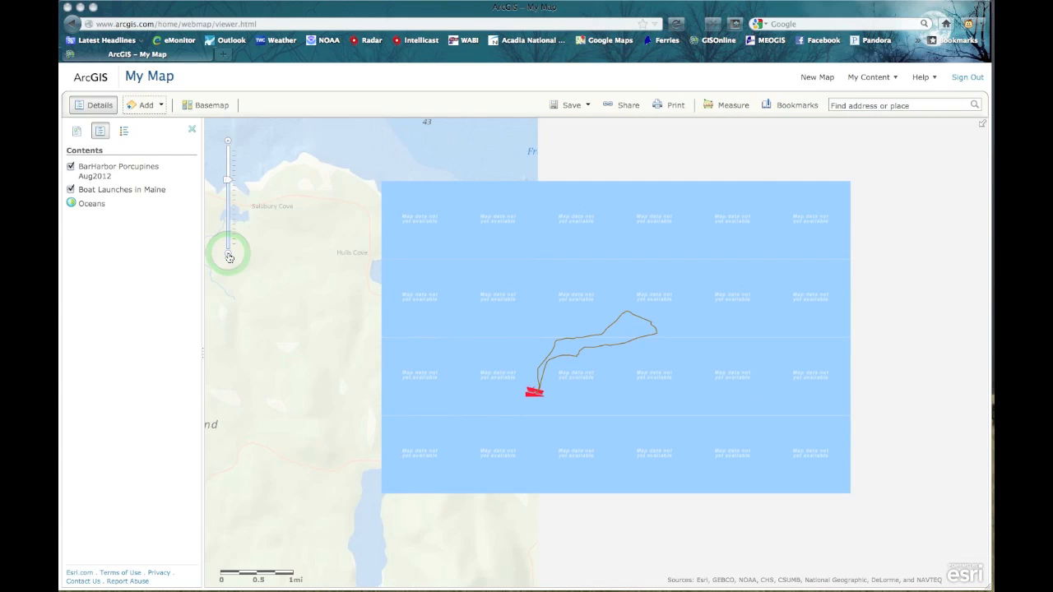
mouse_move(162, 167)
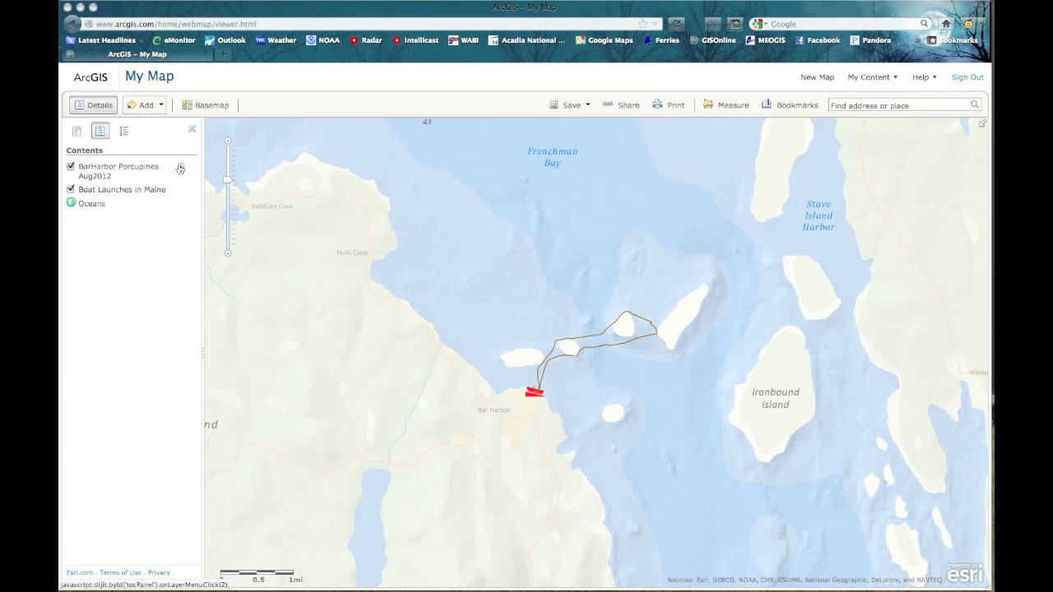
left_click(181, 170)
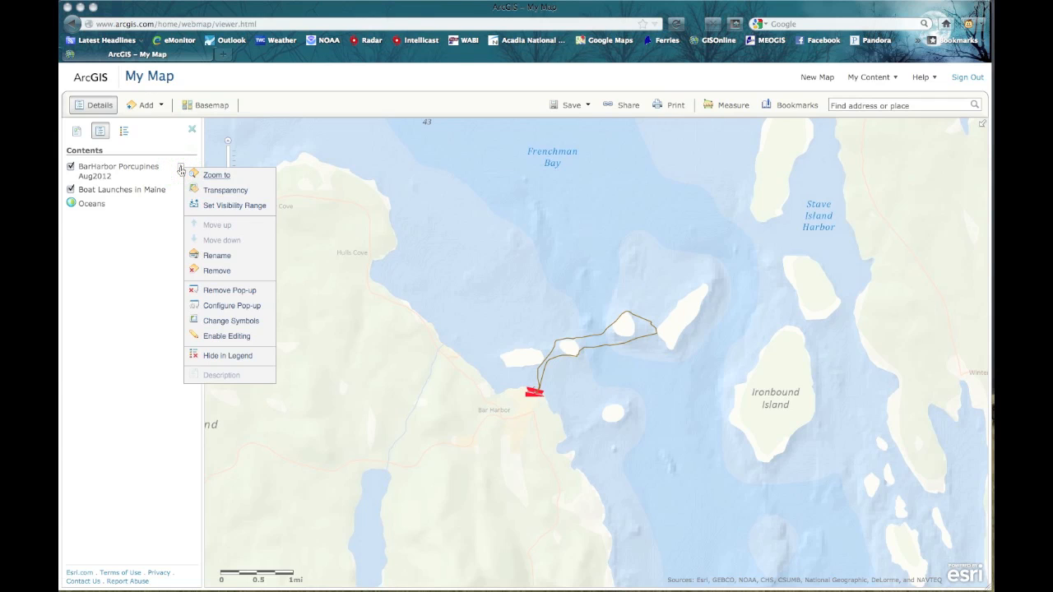
left_click(215, 321)
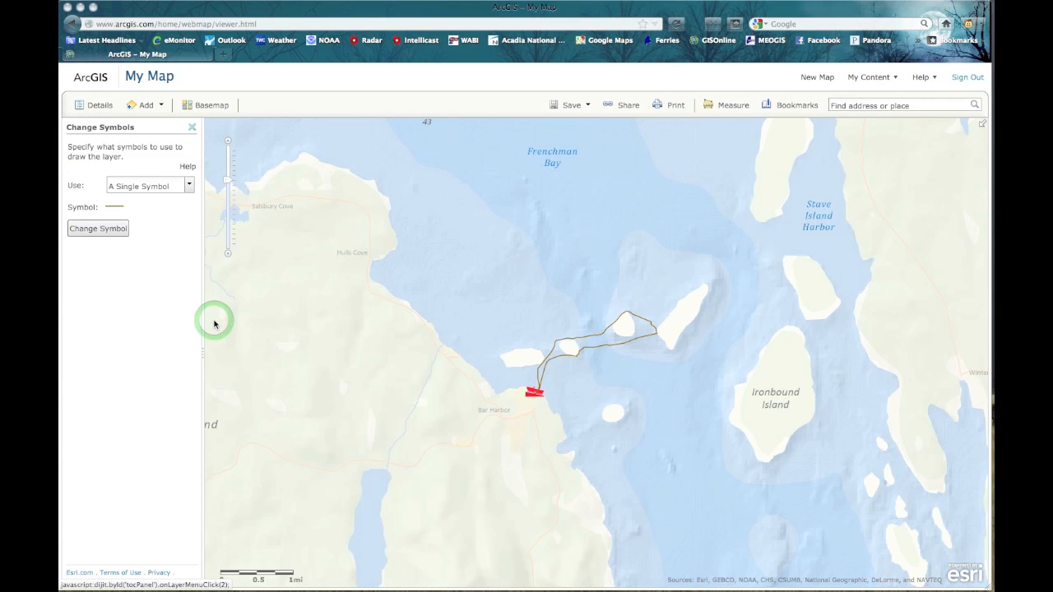
left_click(189, 189)
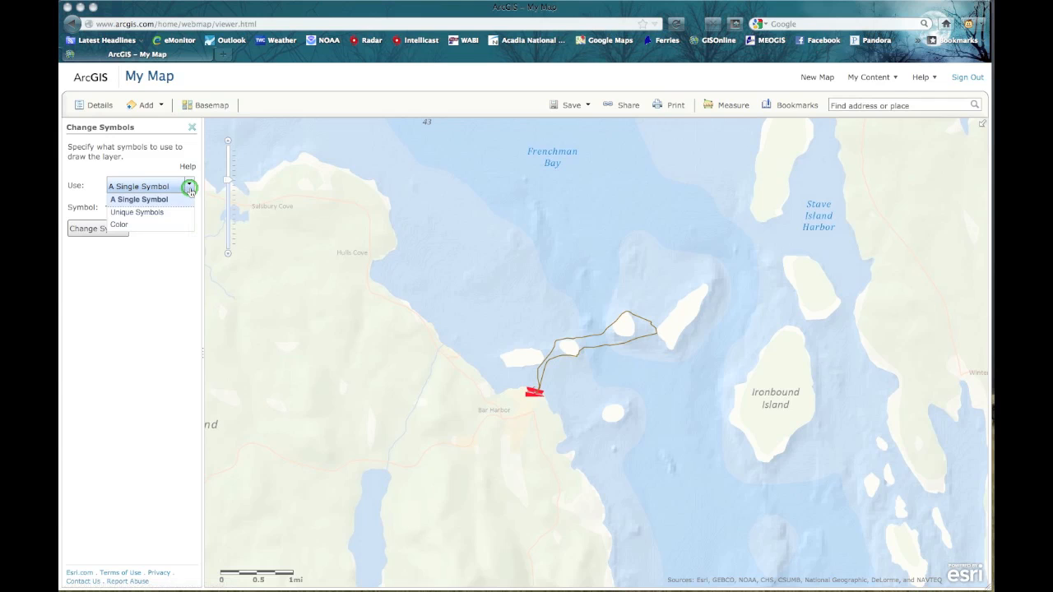
left_click(131, 188)
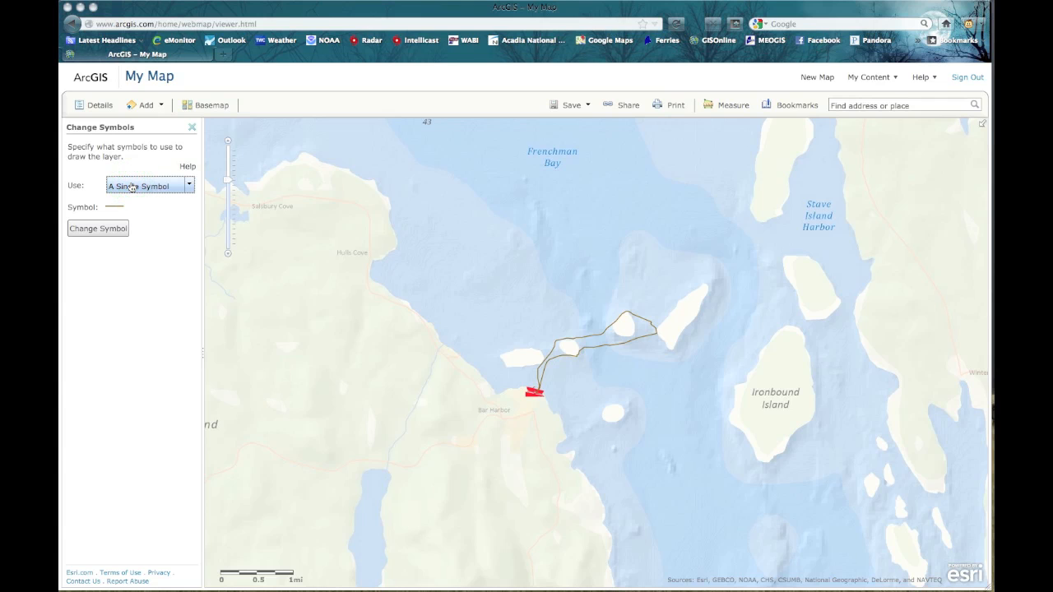
left_click(113, 229)
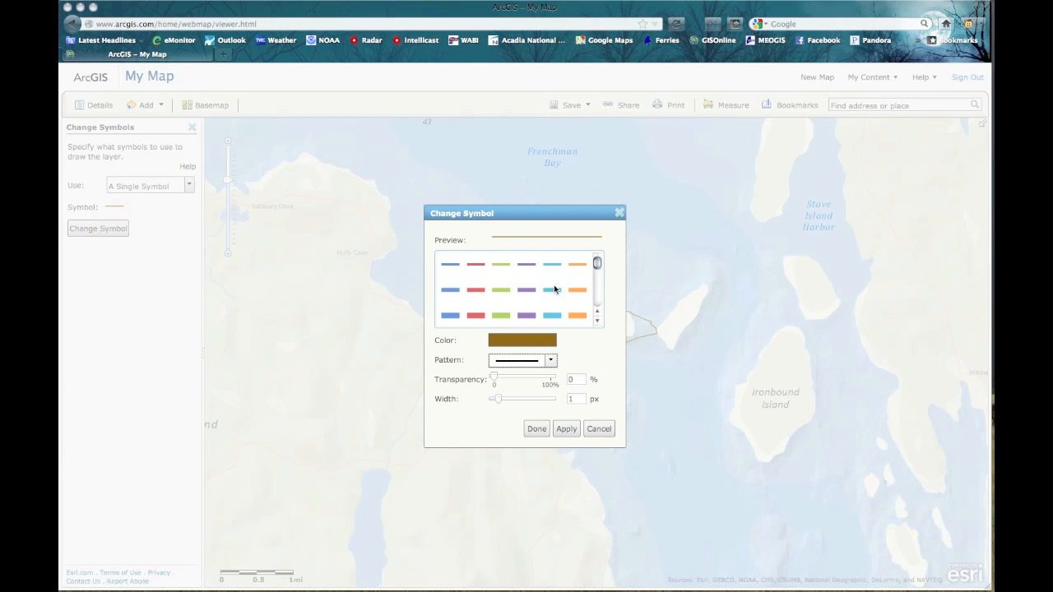
Start from the thin light-blue line preset and give the track a dashed pattern and a dark navy blue color.
mouse_move(597, 268)
left_mouse_down()
mouse_move(597, 281)
mouse_move(597, 268)
left_mouse_up()
left_click(552, 265)
left_click(550, 362)
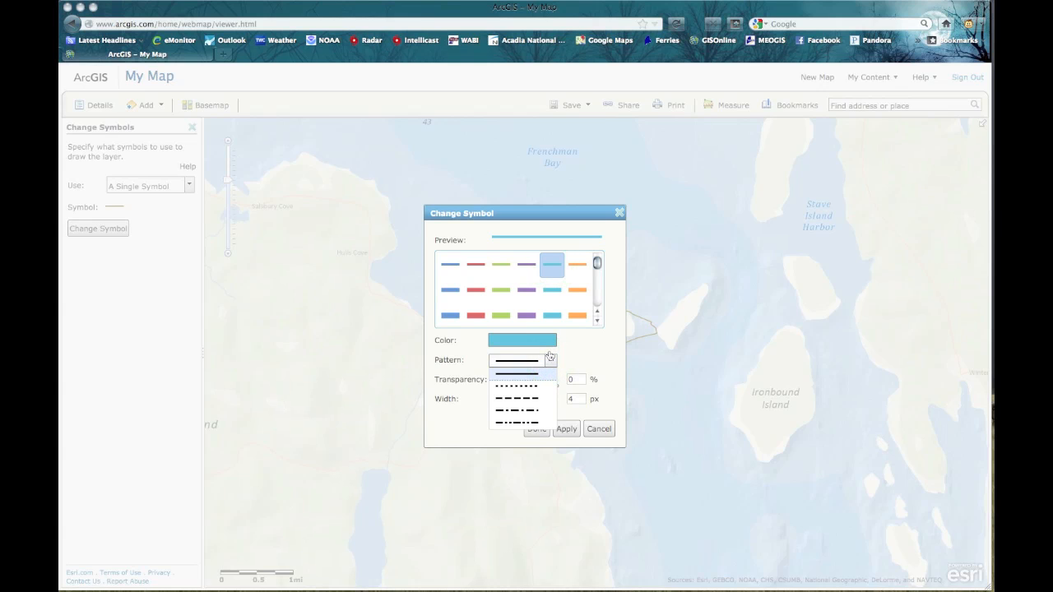
left_click(532, 397)
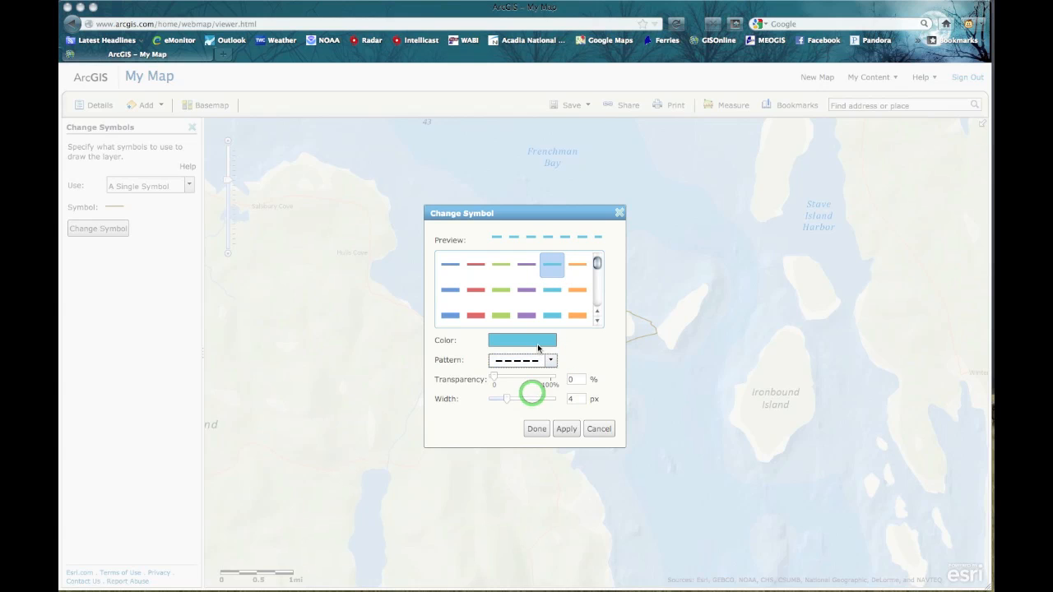
left_click(537, 342)
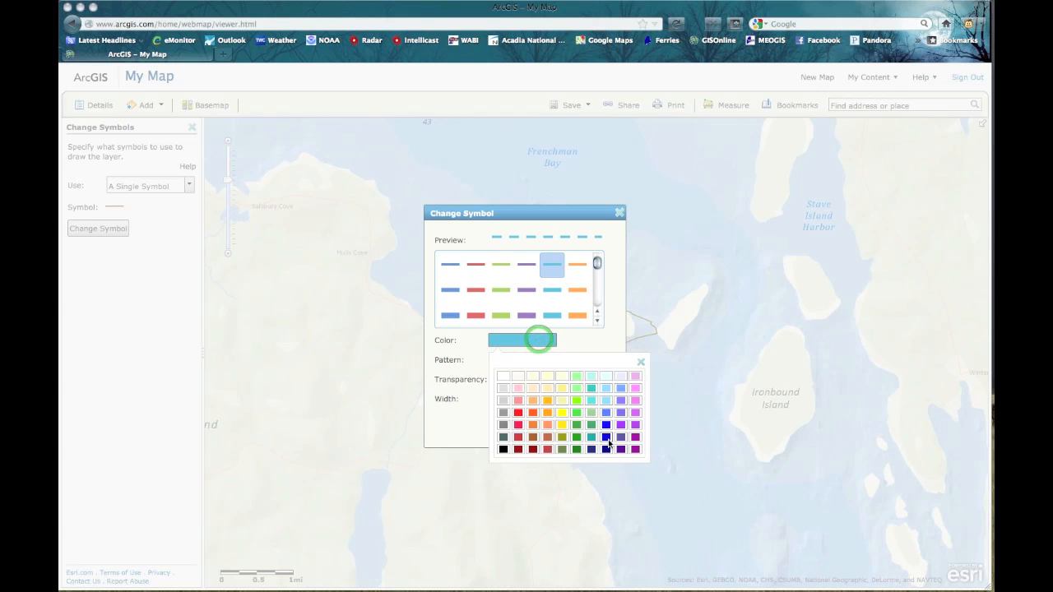
left_click(606, 448)
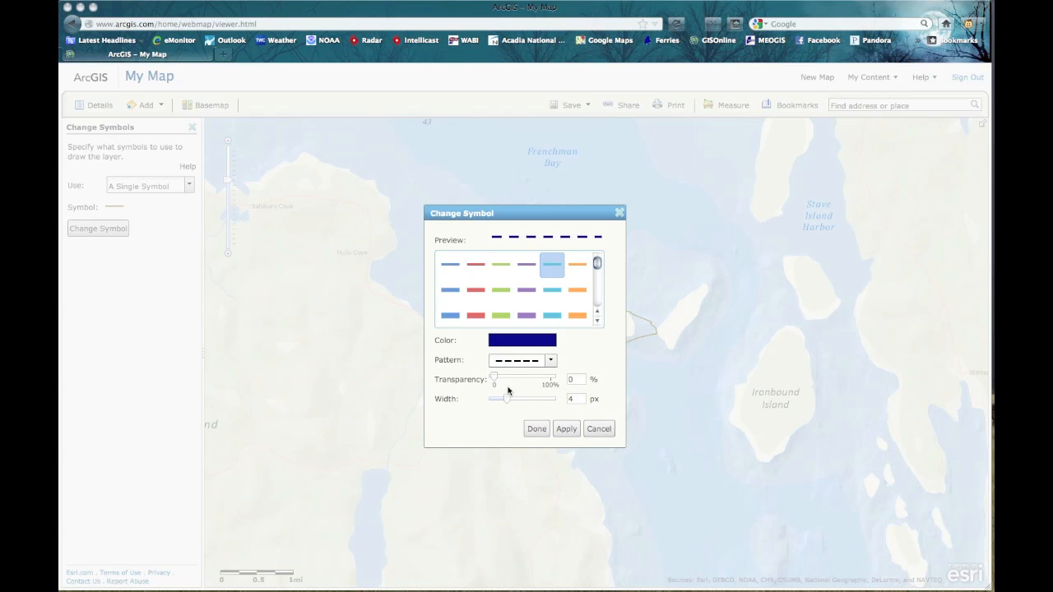
Set the track line to 33% transparency and 5 px width, apply the symbol and return to the map contents.
left_click_drag(494, 377, 513, 379)
left_click(507, 402)
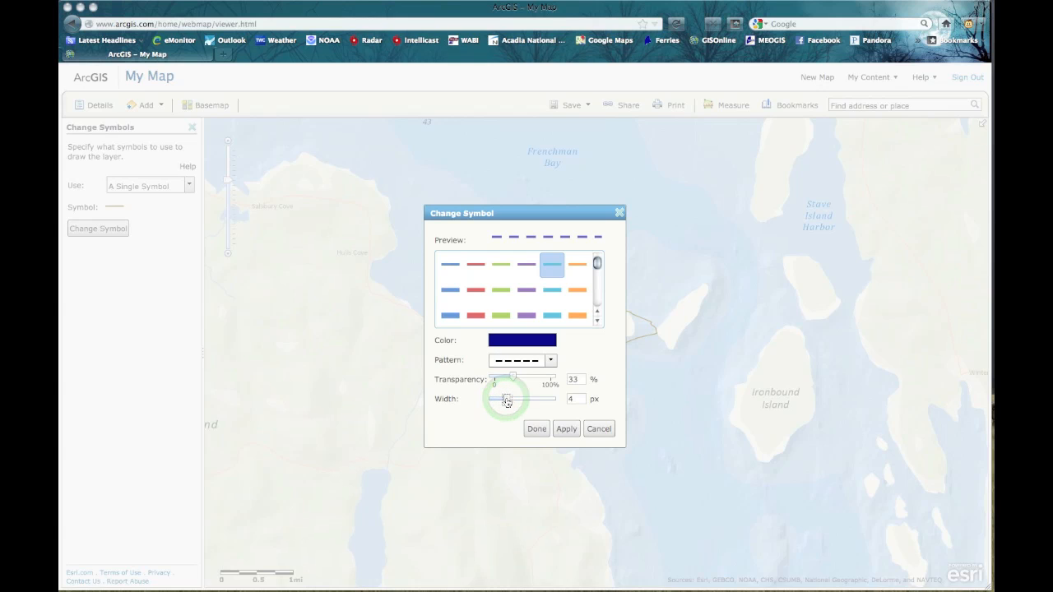
left_click_drag(506, 401, 509, 401)
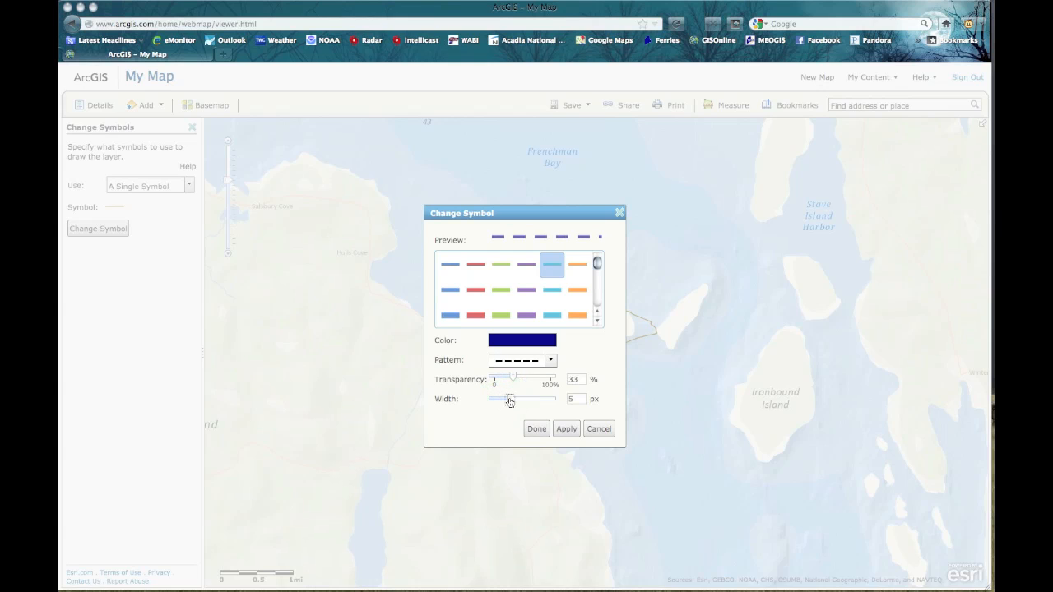
left_click(545, 428)
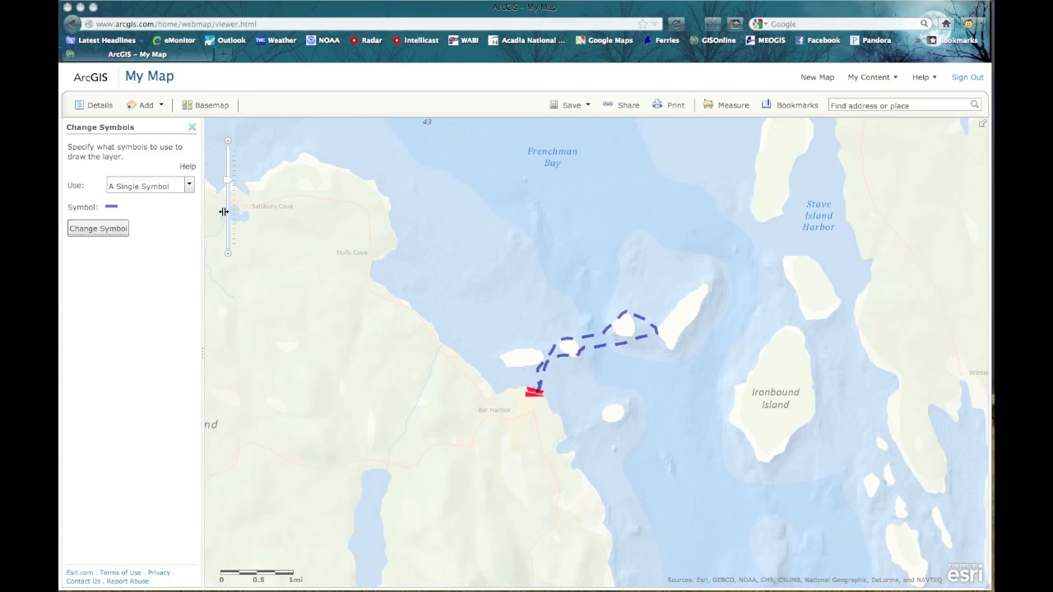
left_click(192, 128)
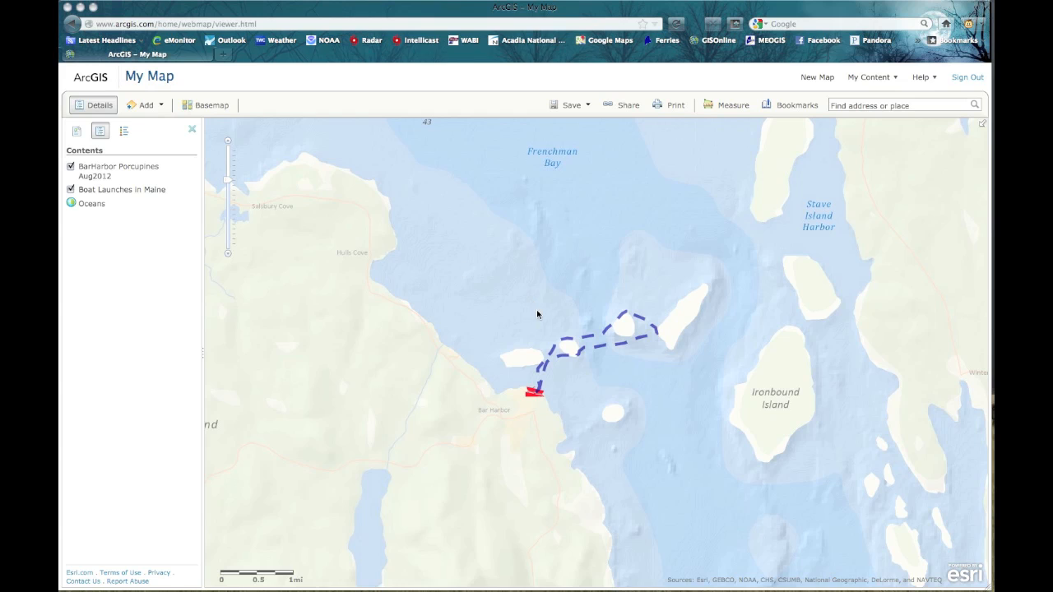
Inspect the attributes of the dashed kayak track off Bar Harbor and close its pop-up.
left_click(608, 330)
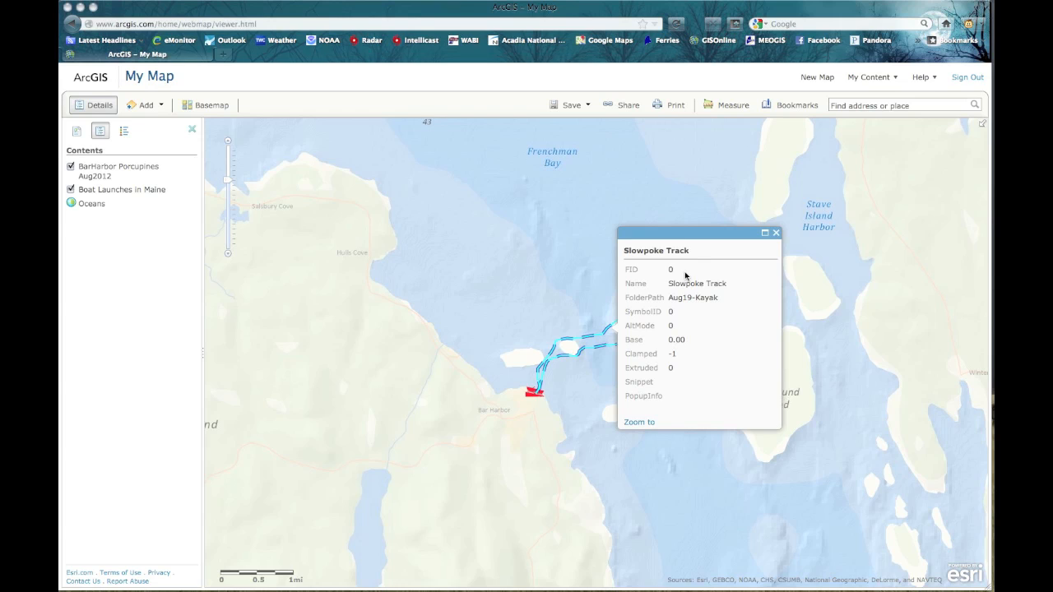
left_click(774, 236)
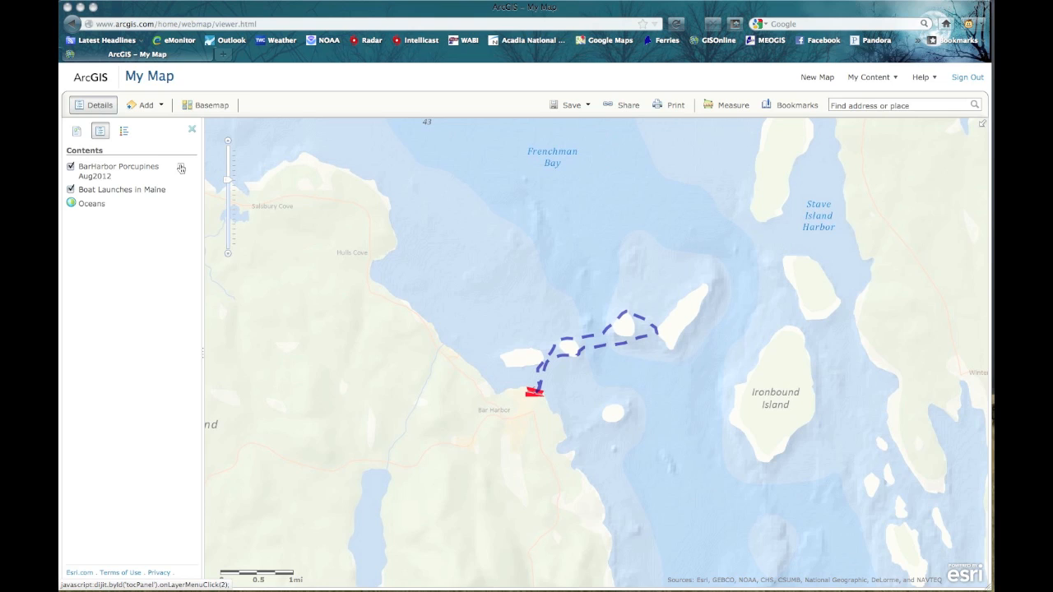
Open the pop-up configuration of the BarHarbor Porcupines Aug2012 layer and set the pop-up title to "Kayaking Route".
left_click(181, 167)
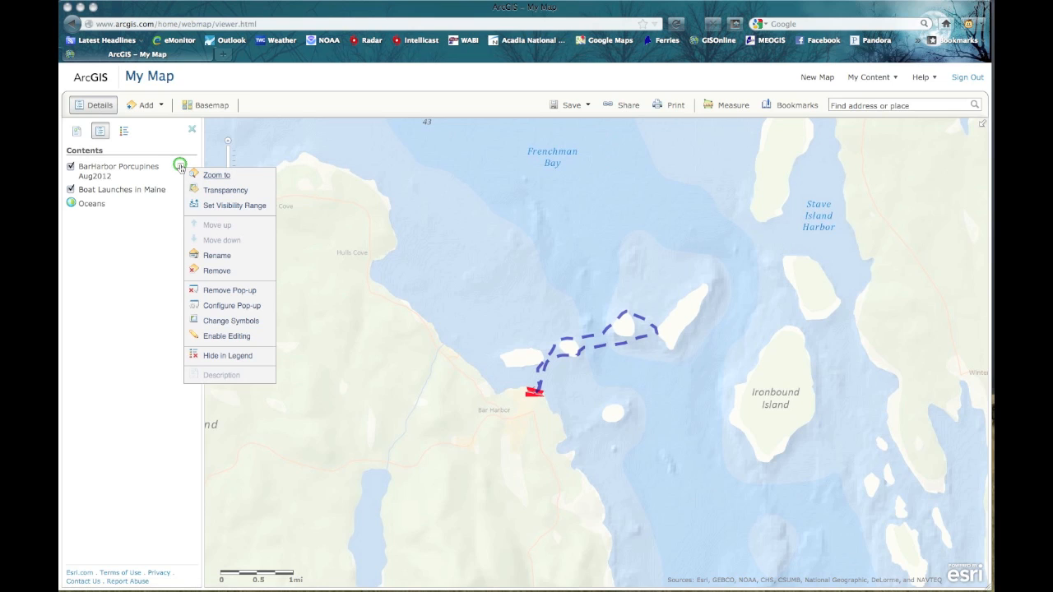
left_click(222, 306)
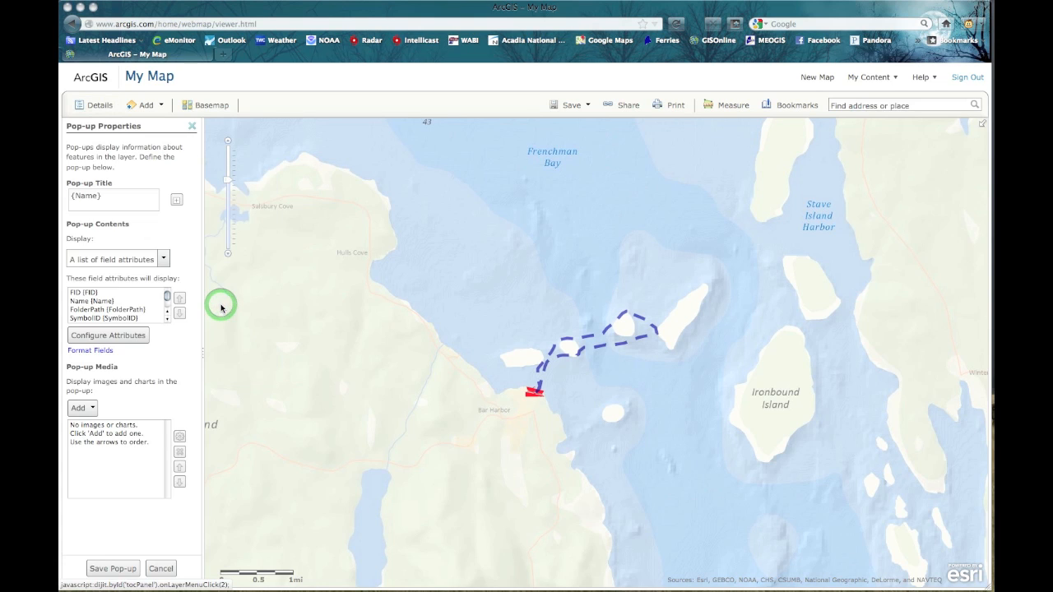
left_click(176, 199)
scroll(191, 220, "down", 3)
scroll(191, 219, "down", 1)
scroll(191, 220, "up", 5)
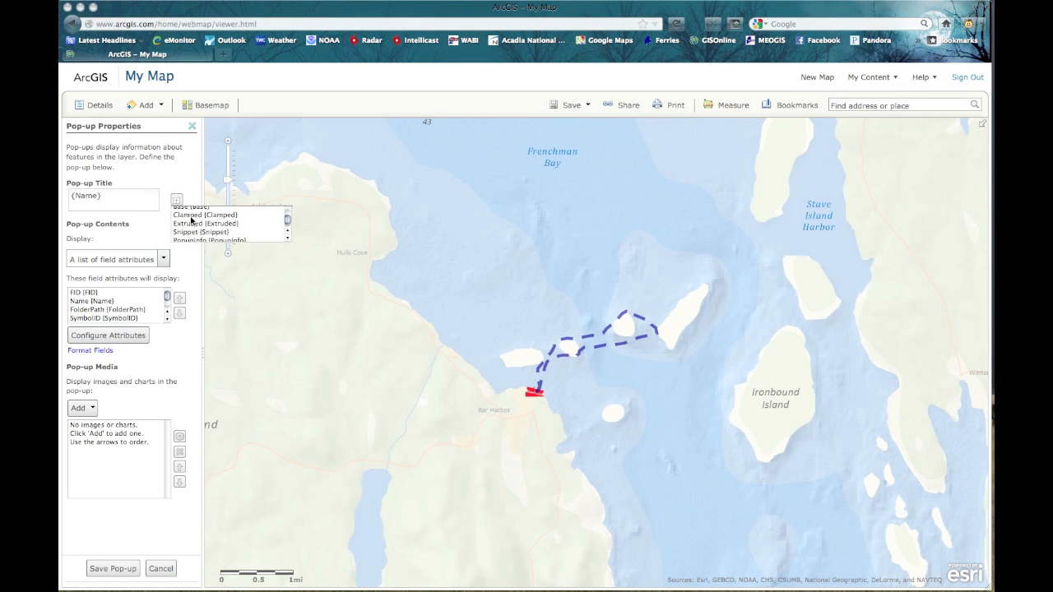
left_click(176, 199)
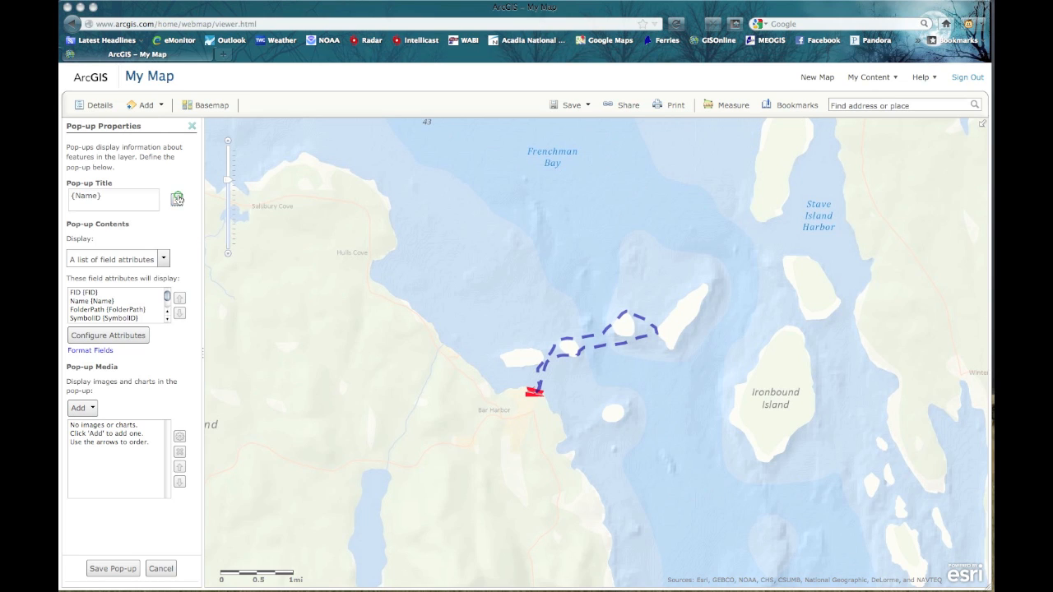
left_click_drag(107, 196, 65, 196)
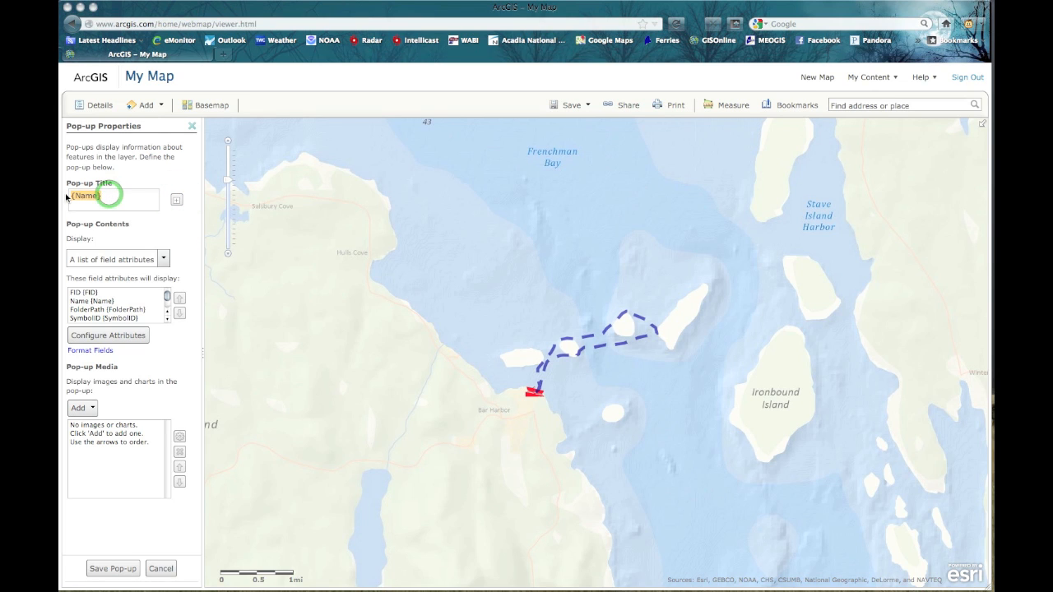
type("Kayaking Route")
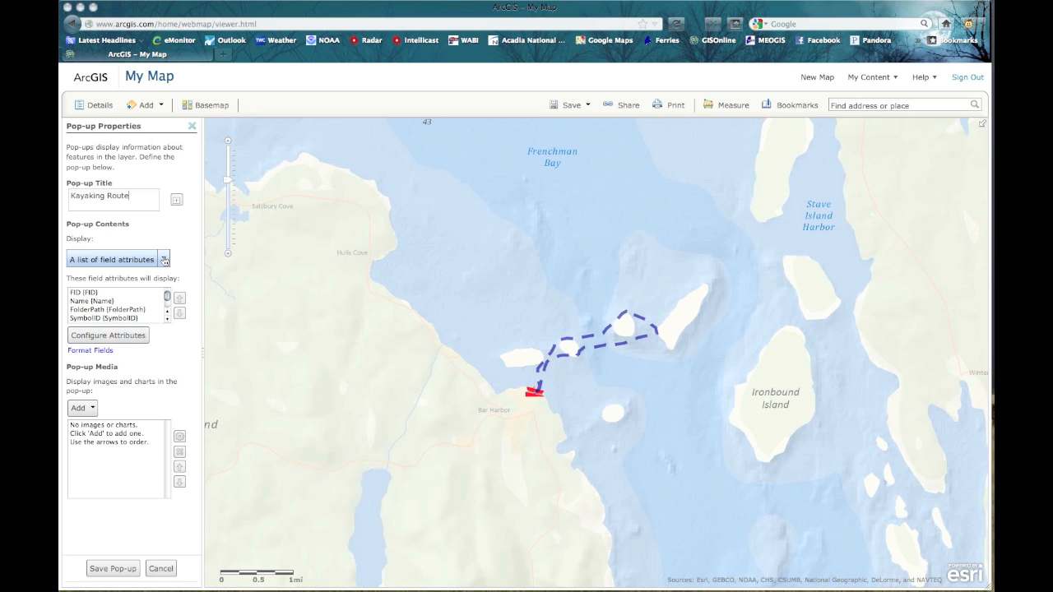
Switch the pop-up contents to a custom attribute display with the text "Kayaking Route around the Porcupine Islands, Bar Harbor, ME".
left_click(165, 260)
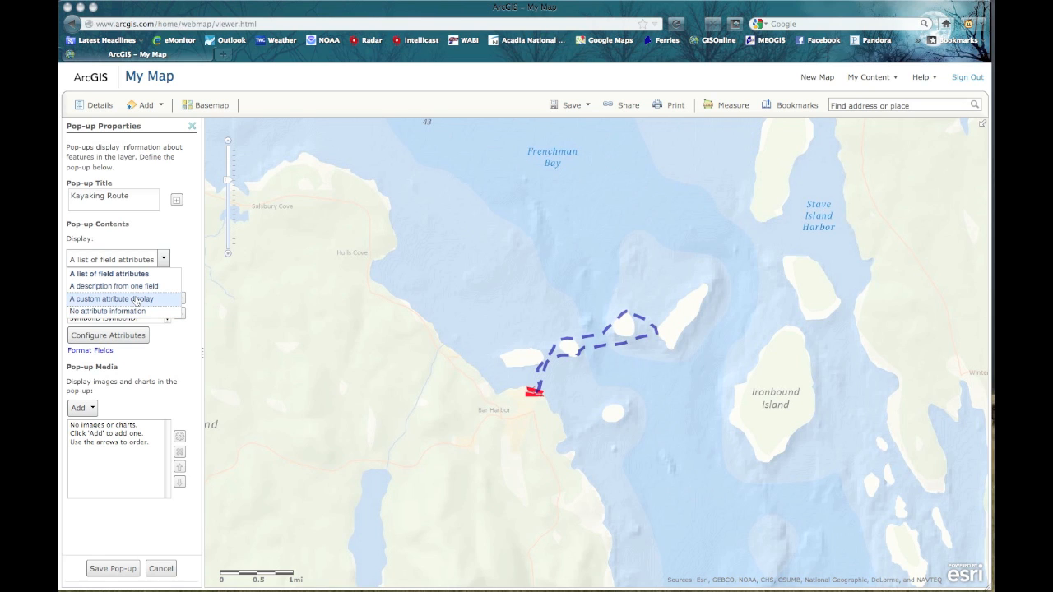
left_click(137, 300)
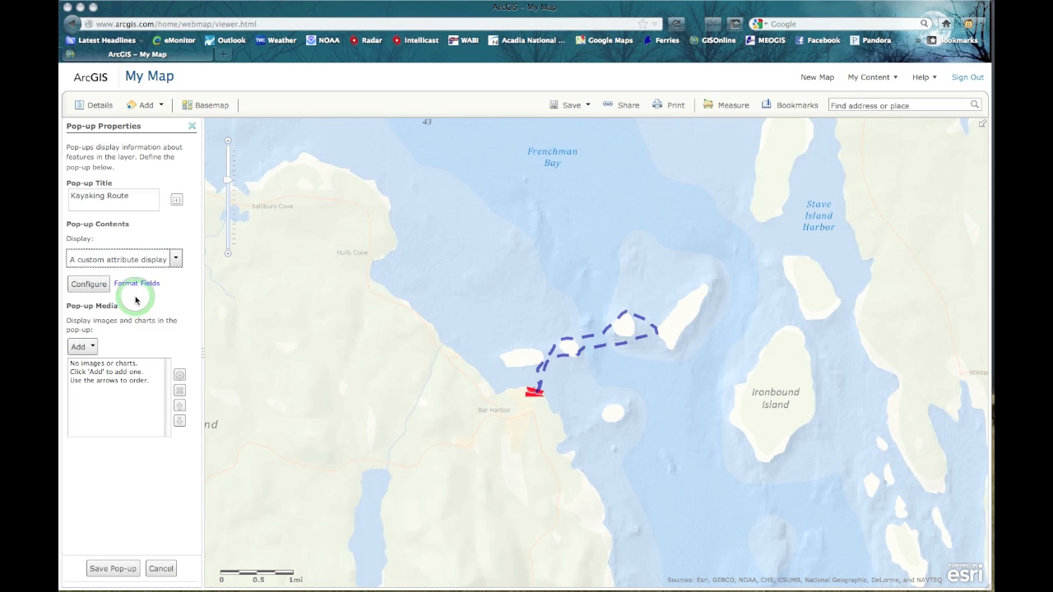
left_click(89, 284)
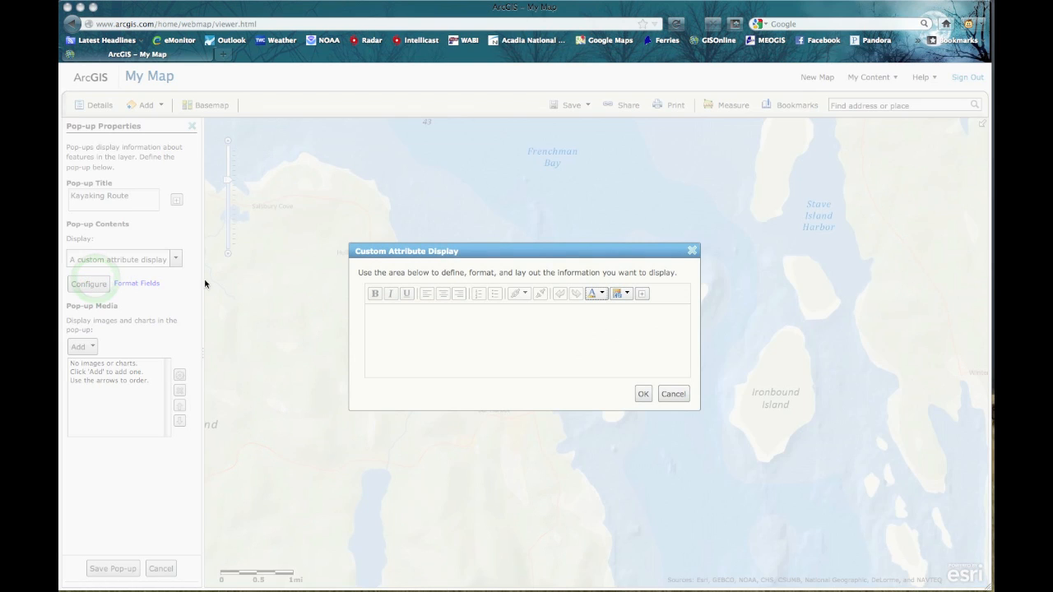
left_click(401, 322)
type("Kayaking Route a")
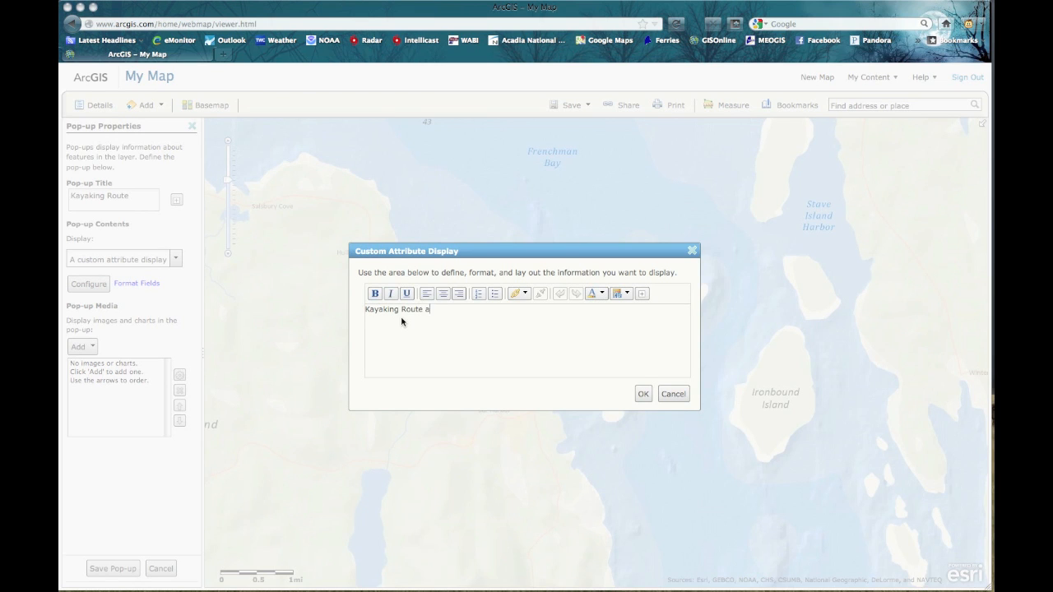
type("round the Porcupine Islands, Bar Harbor, ME")
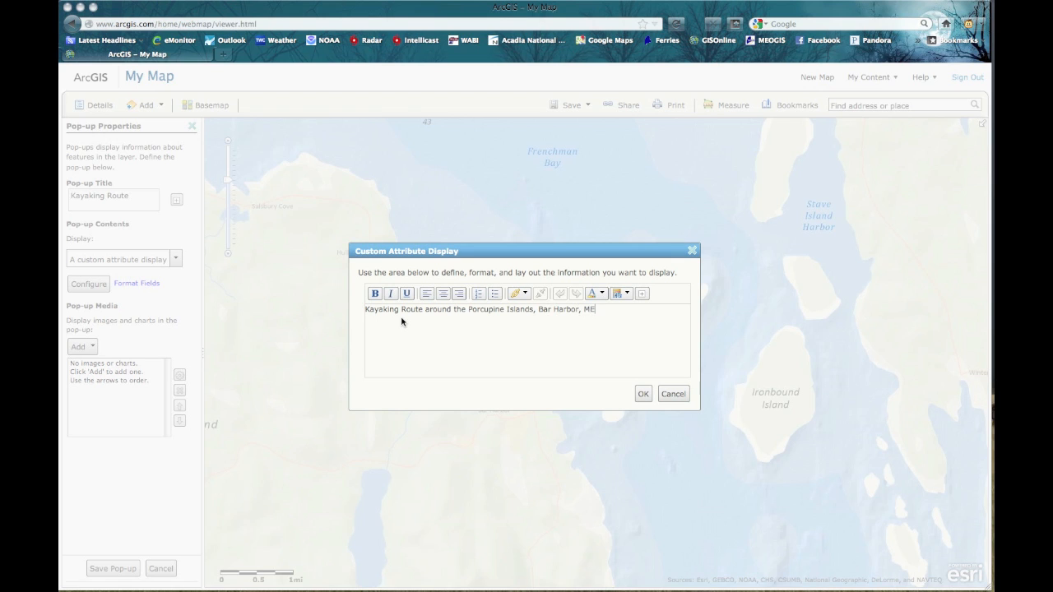
key("Return")
left_click(642, 294)
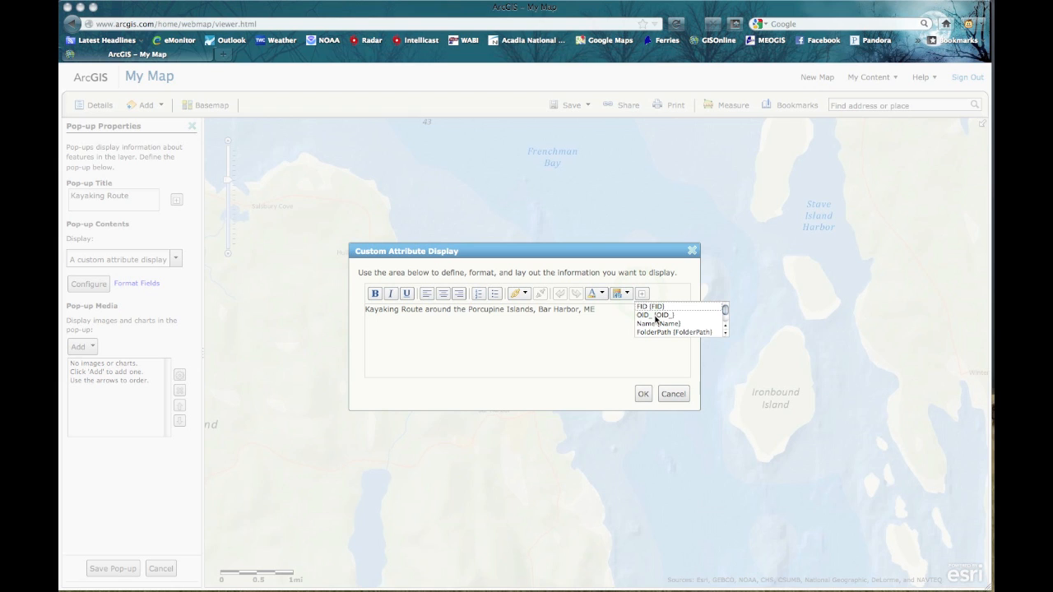
scroll(656, 319, "down", 3)
scroll(656, 319, "up", 3)
left_click(642, 296)
Color the whole line of custom pop-up text blue.
left_click(608, 309)
left_click_drag(609, 310, 353, 312)
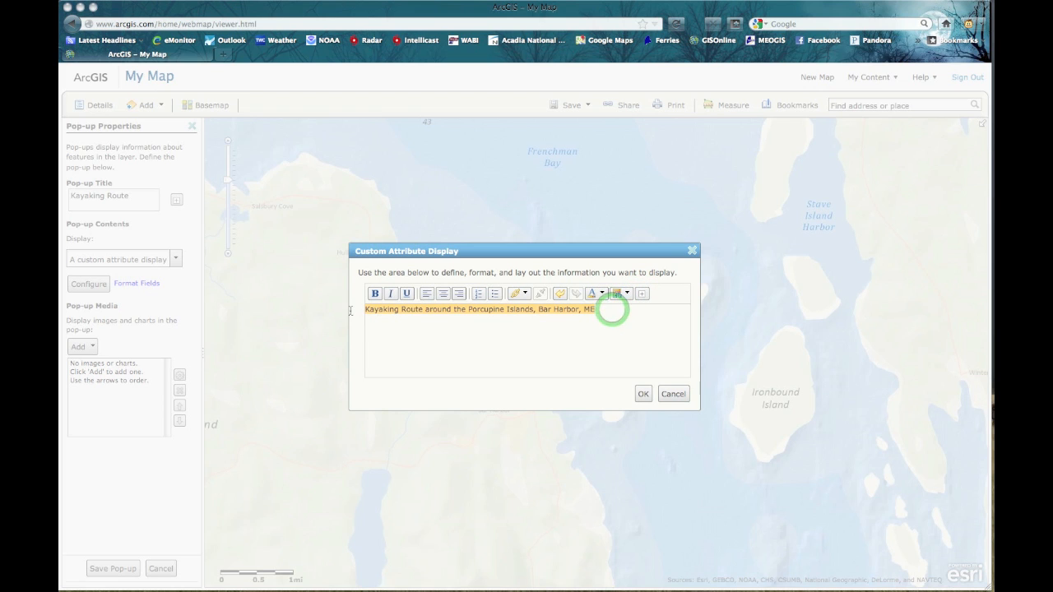
left_click(602, 295)
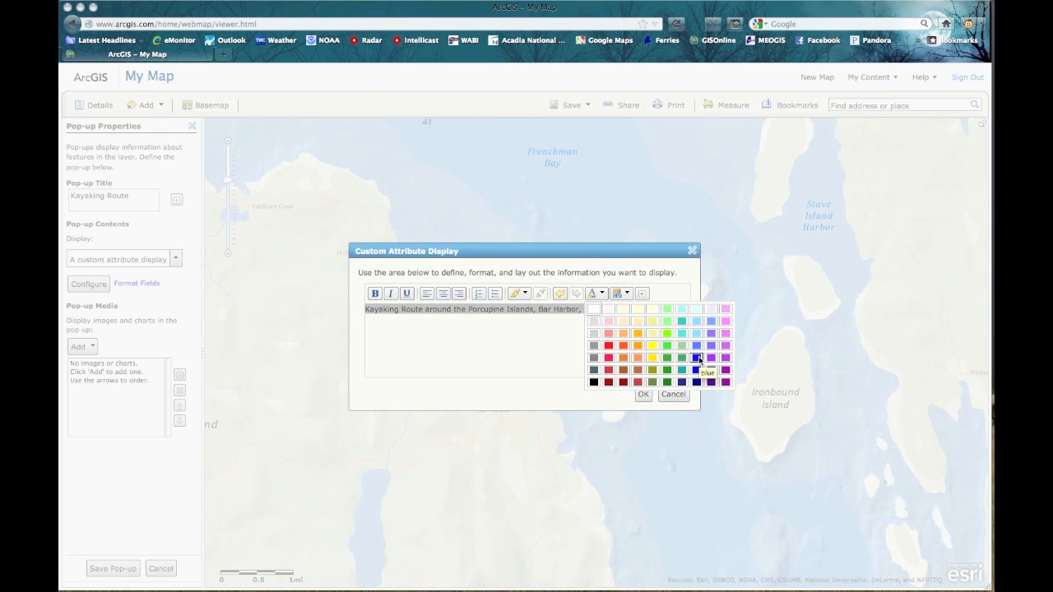
left_click(699, 358)
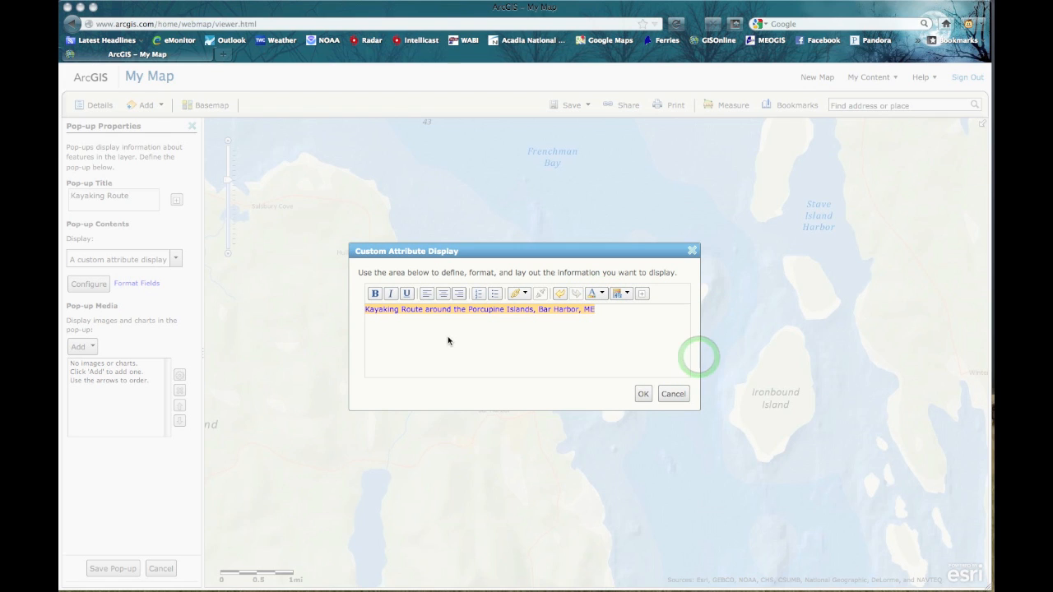
left_click_drag(537, 309, 580, 311)
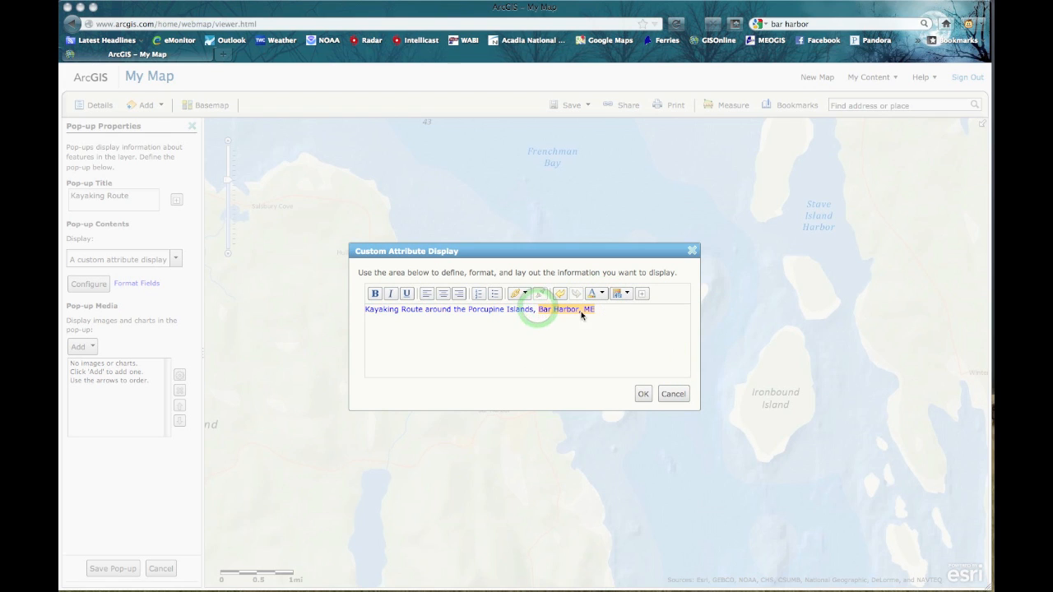
left_click(514, 294)
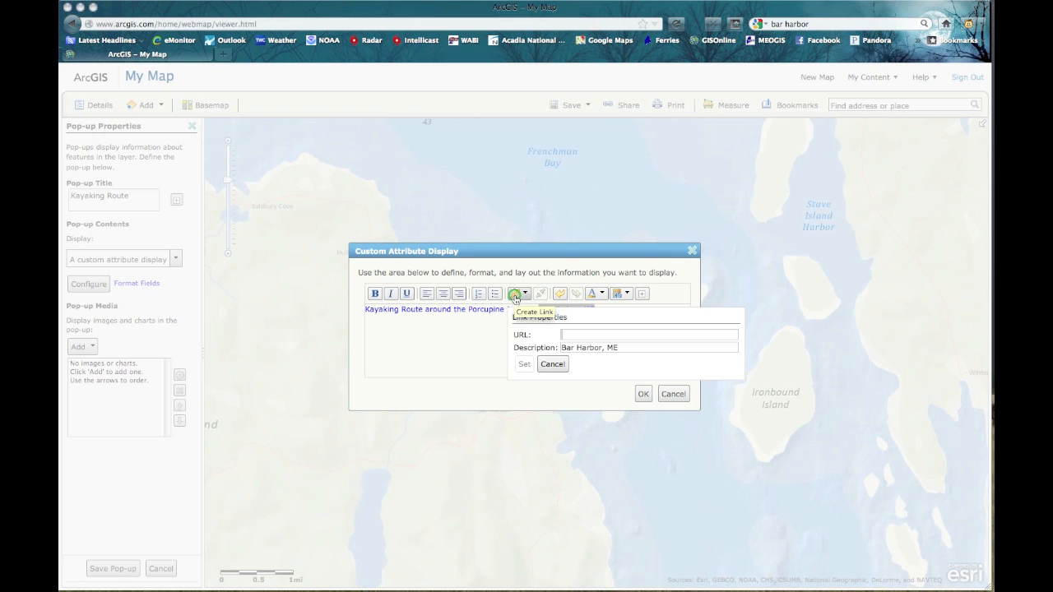
left_click(568, 336)
type("http://www.barharborinfo.com/")
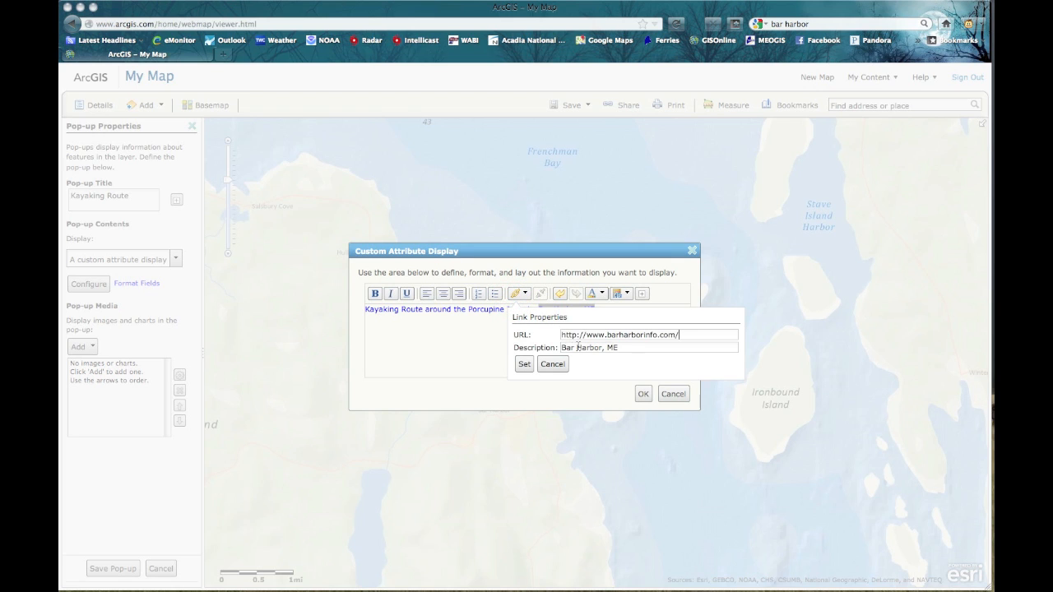
left_click(526, 365)
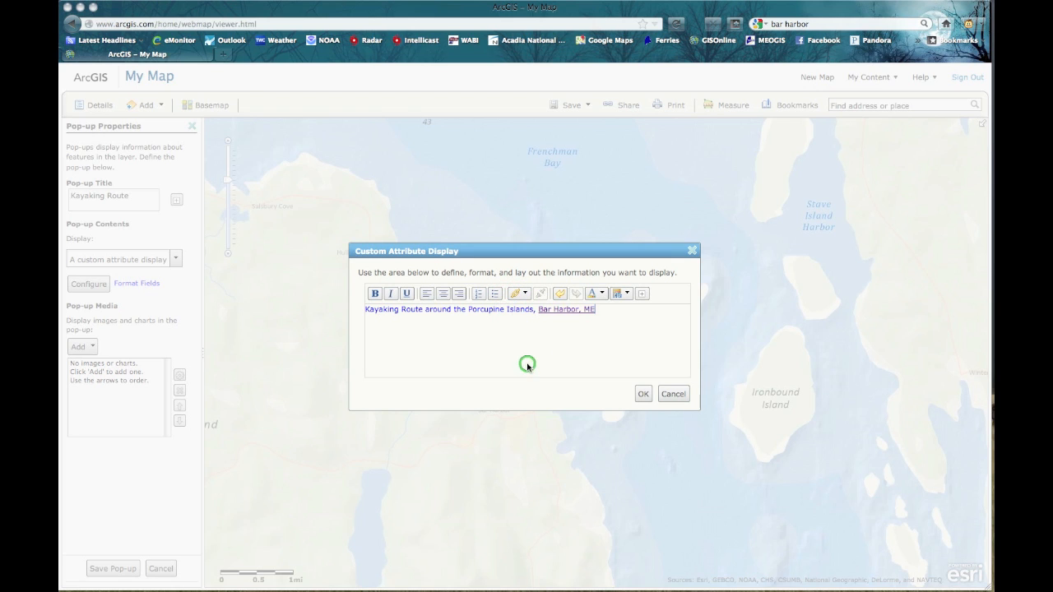
left_click(641, 397)
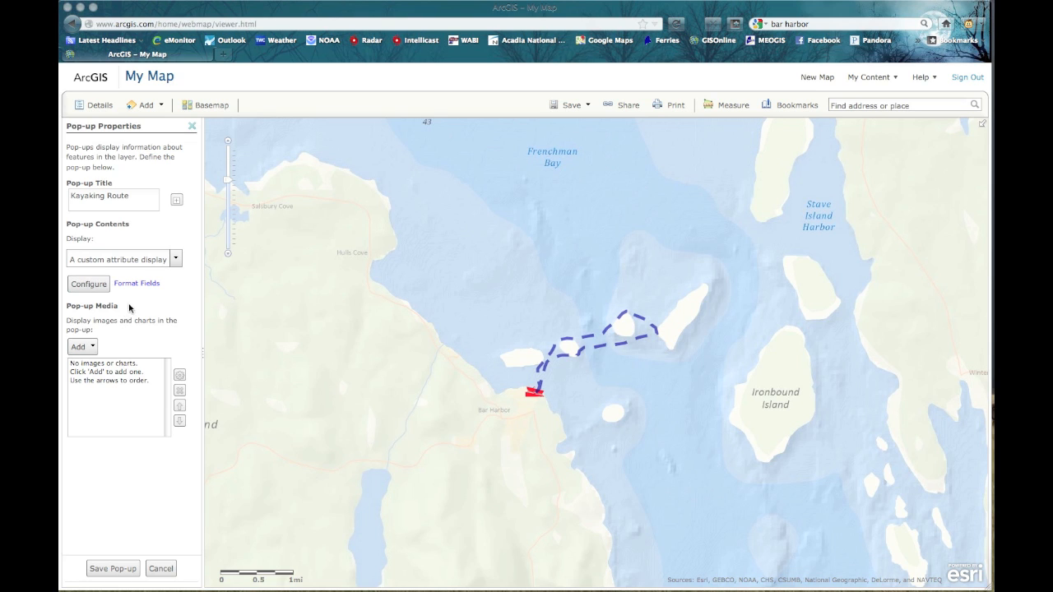
left_click(93, 347)
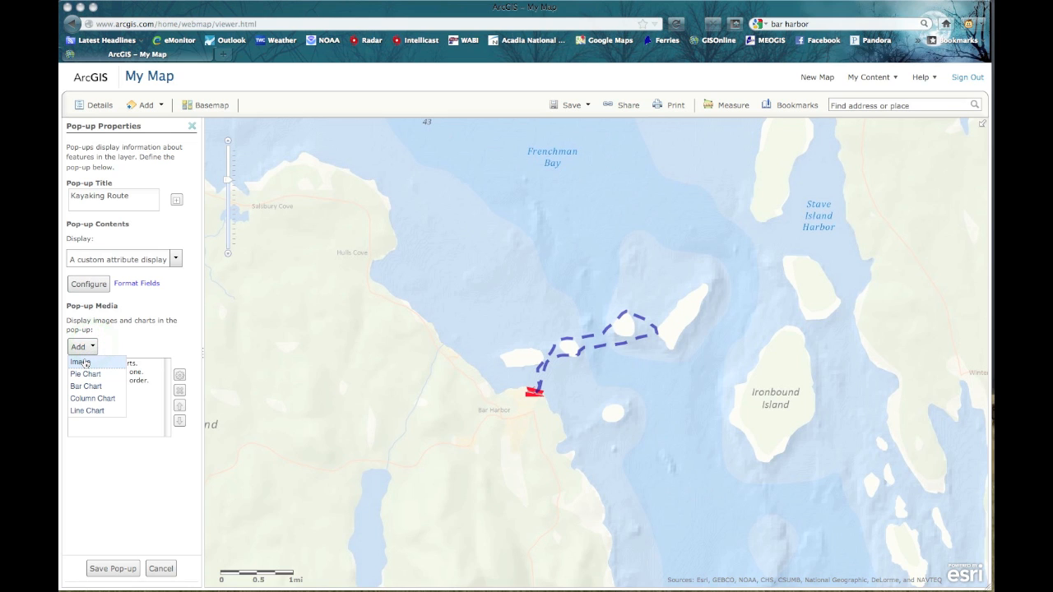
left_click(85, 362)
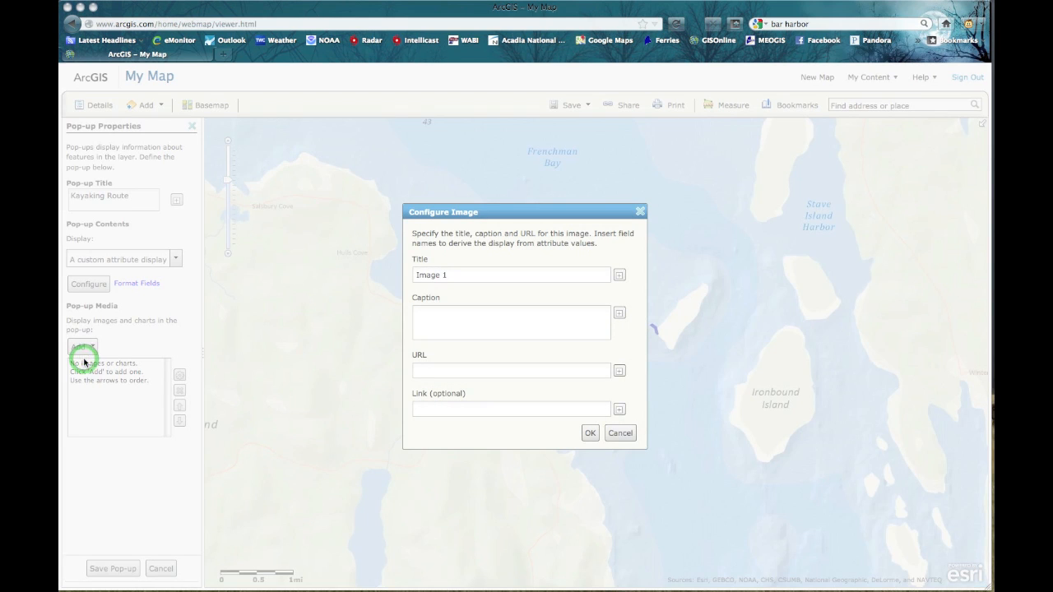
left_click_drag(462, 275, 406, 277)
key("BackSpace")
left_click(486, 371)
key("super+v")
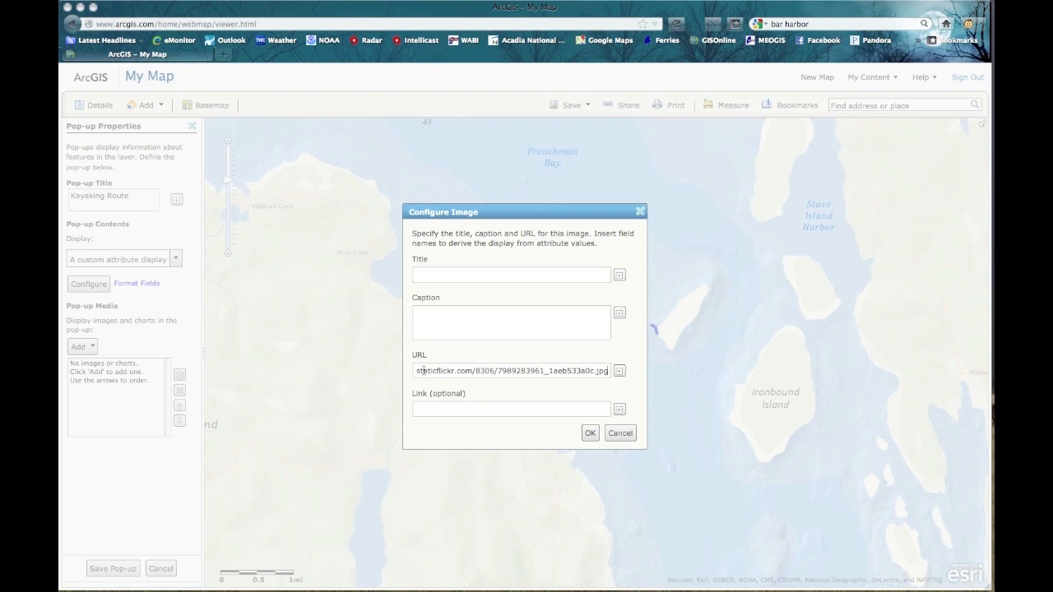
Read through the pasted image URL from its beginning to its file extension.
left_click(423, 370)
key("Left")
key("Left")
key("Left")
key("Left")
key("Left")
key("Left")
key("Left")
key("Left")
key("Left")
key("Left")
key("Left")
key("Left")
key("Left")
key("Left")
key("Left")
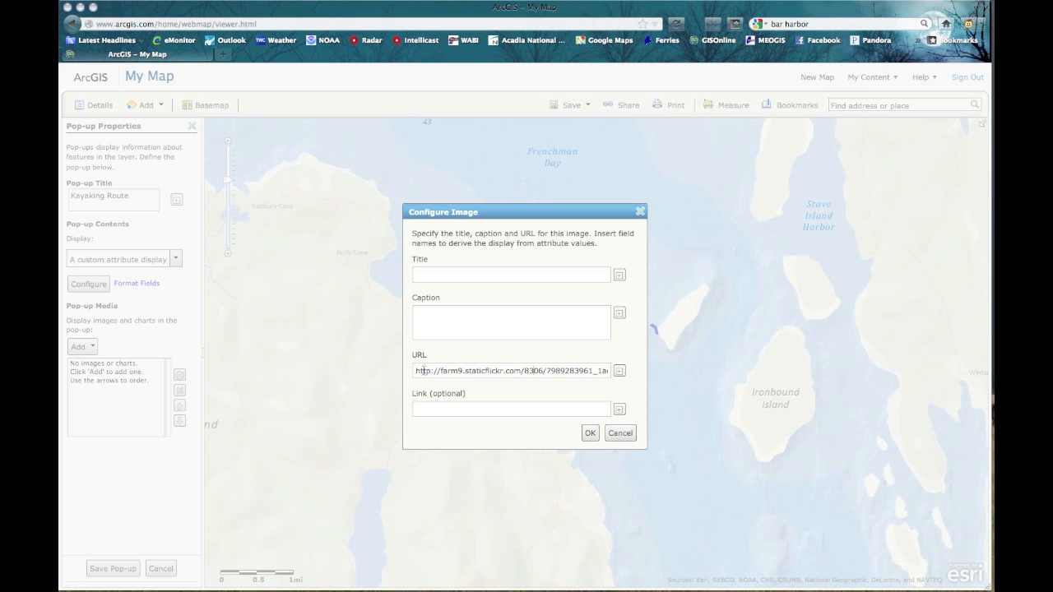
key("Right")
key("Right")
key("Right")
key("Right")
key("Right")
key("Right")
key("Right")
key("Right")
key("Right")
key("Right")
key("Right")
key("Right")
key("Right")
key("Right")
key("Right")
key("Right")
key("Right")
key("Right")
key("Right")
key("Right")
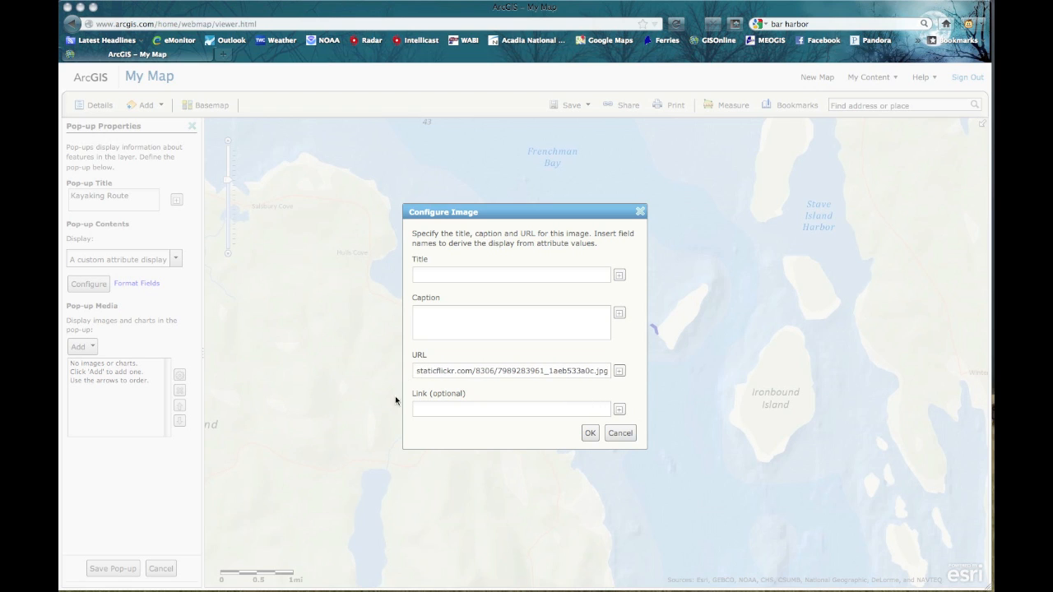
Accept the image without an optional link and save the pop-up configuration.
left_click(423, 407)
left_click(589, 434)
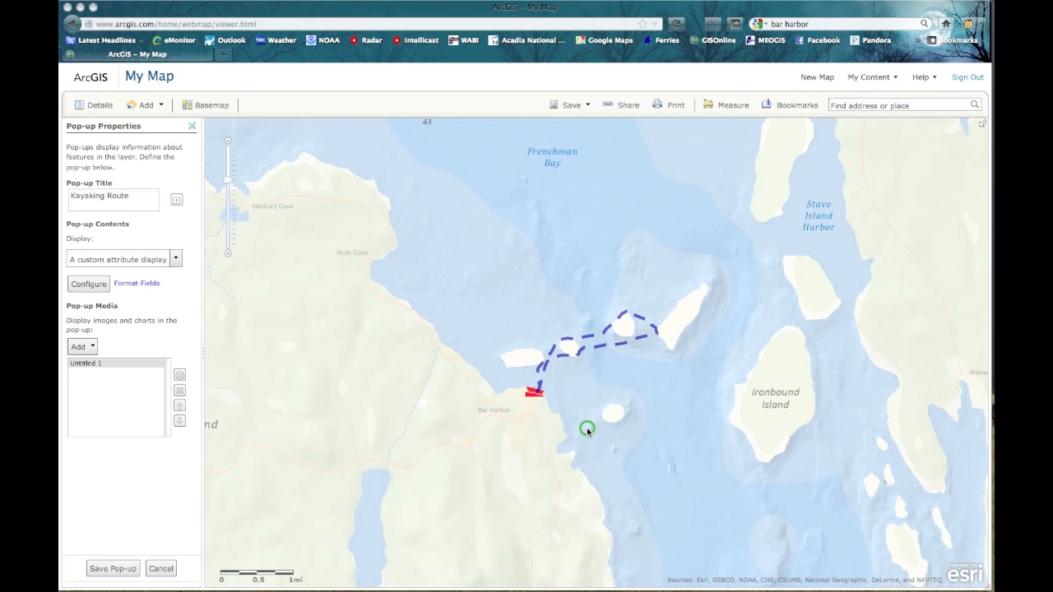
left_click(113, 569)
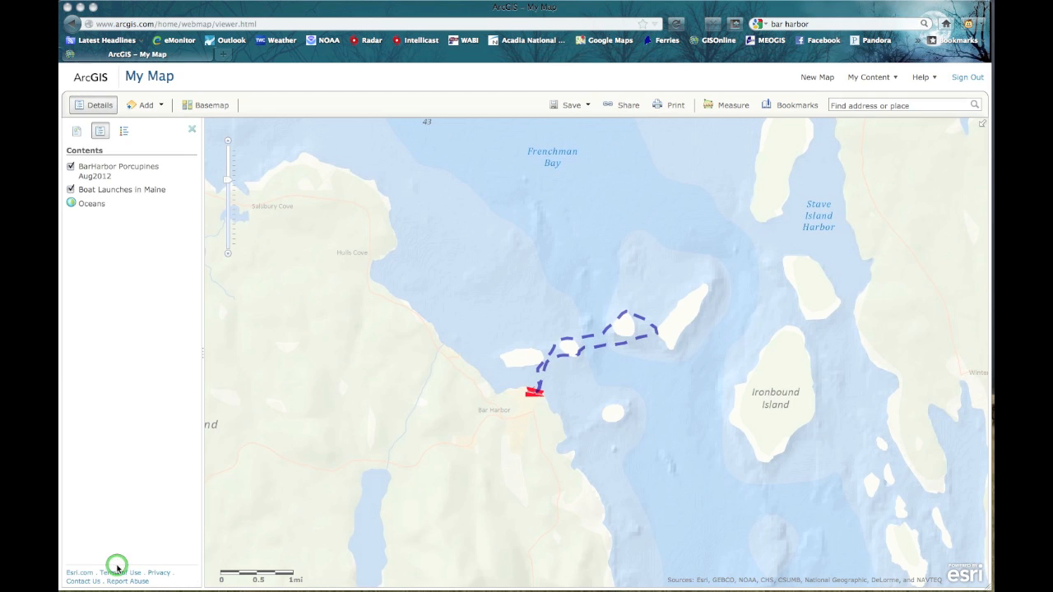
Test the kayak track's pop-up by following its Bar Harbor, ME link, and return to the map.
left_click(606, 335)
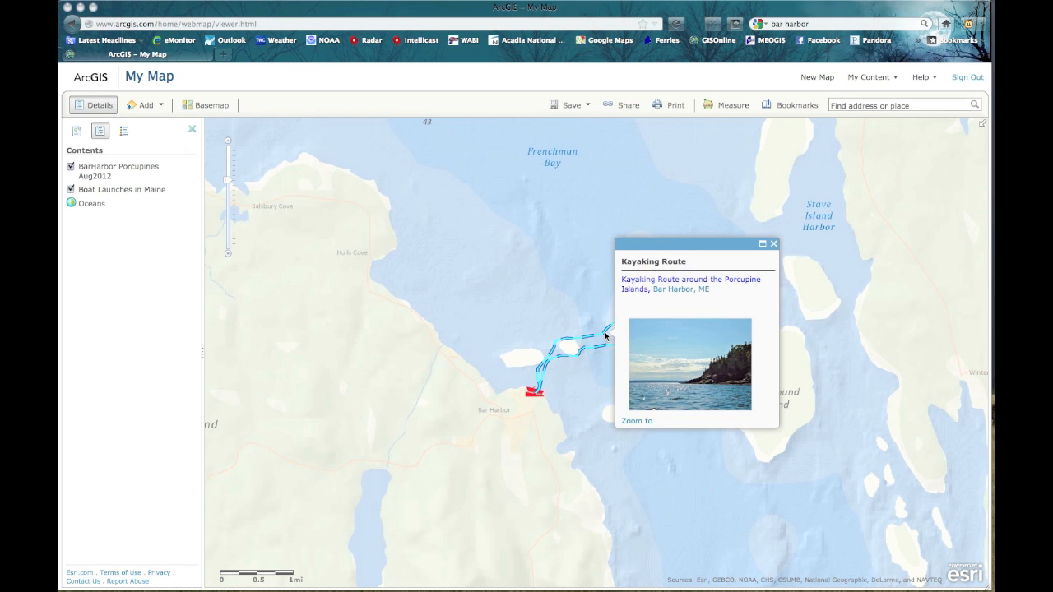
left_click(671, 291)
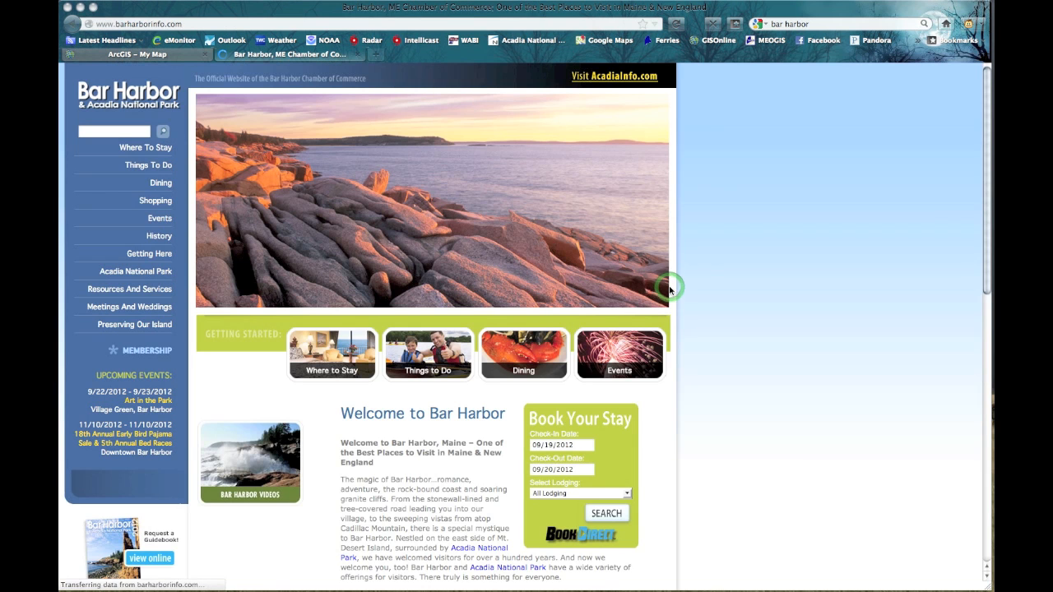
left_click(186, 55)
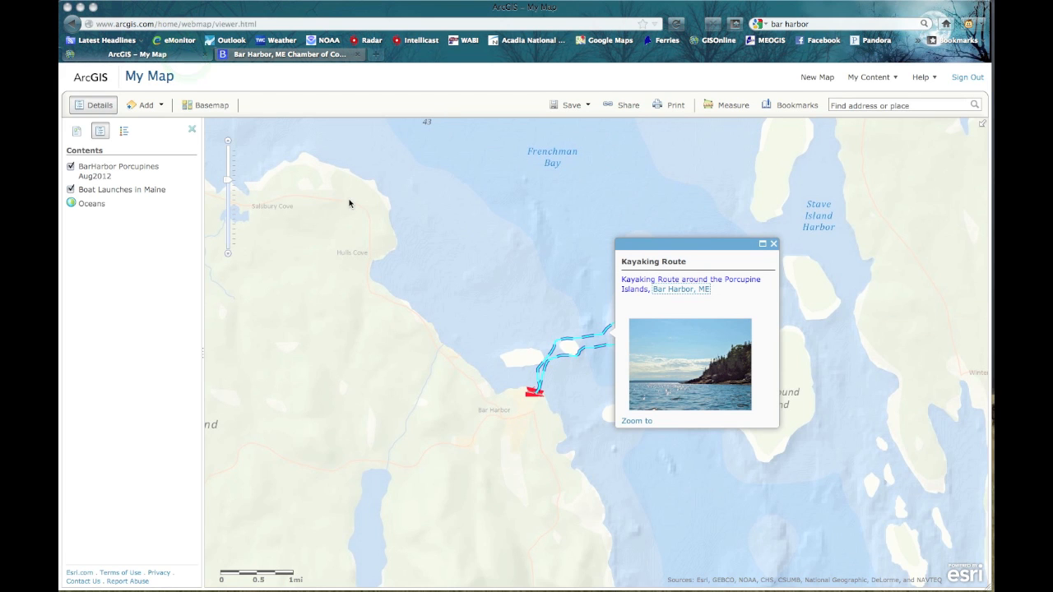